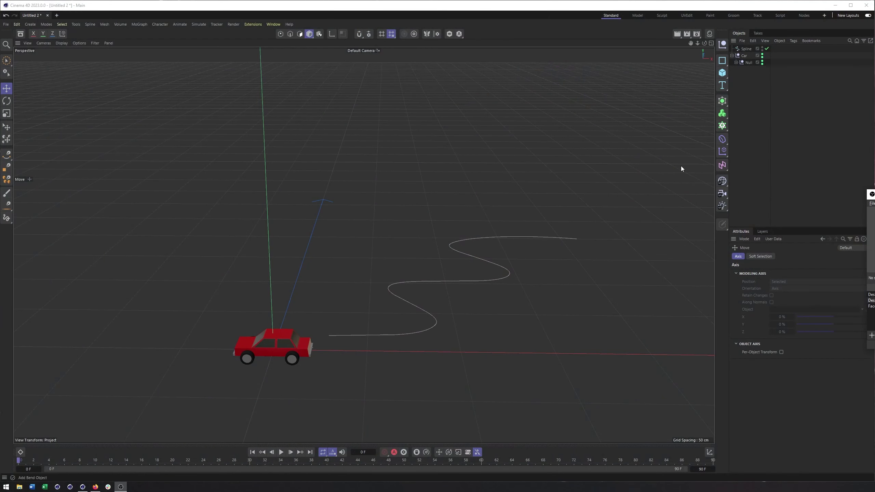
# - Select the car and expand, then collapse, its Null to inspect the car parts
pyautogui.scroll(-3, 503, 229)
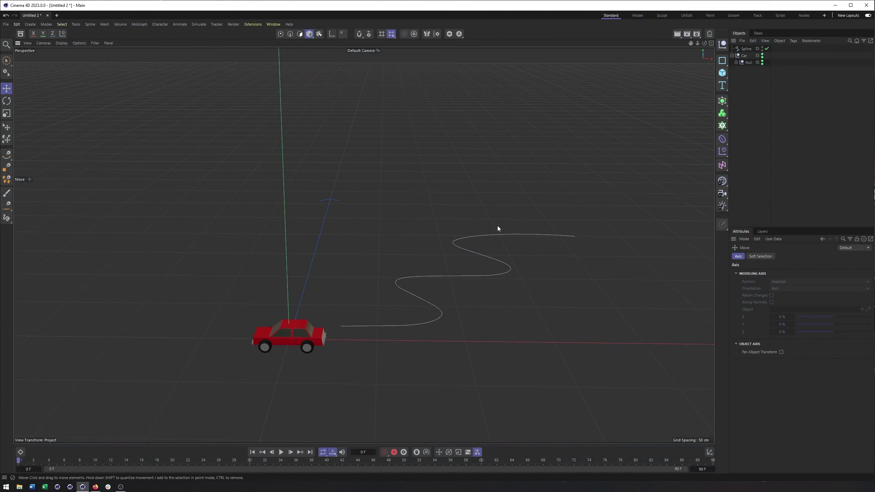
pyautogui.keyDown('alt'); pyautogui.moveTo(471, 238); pyautogui.dragTo(474, 221, button='middle'); pyautogui.keyUp('alt')
pyautogui.keyDown('alt'); pyautogui.moveTo(473, 221); pyautogui.dragTo(470, 230); pyautogui.keyUp('alt')
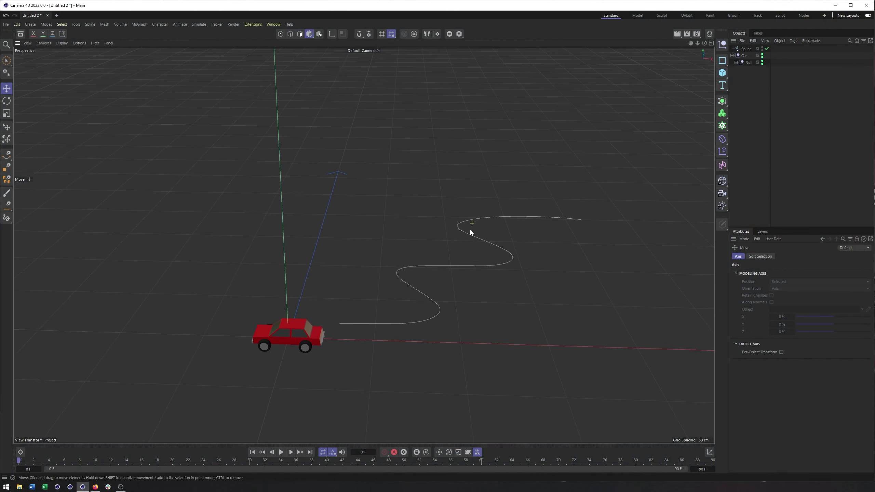
pyautogui.keyDown('alt'); pyautogui.moveTo(471, 230); pyautogui.dragTo(444, 208, button='middle'); pyautogui.keyUp('alt')
pyautogui.keyDown('alt'); pyautogui.moveTo(444, 207); pyautogui.dragTo(452, 207, button='right'); pyautogui.keyUp('alt')
pyautogui.keyDown('alt'); pyautogui.moveTo(451, 207); pyautogui.dragTo(449, 211, button='middle'); pyautogui.keyUp('alt')
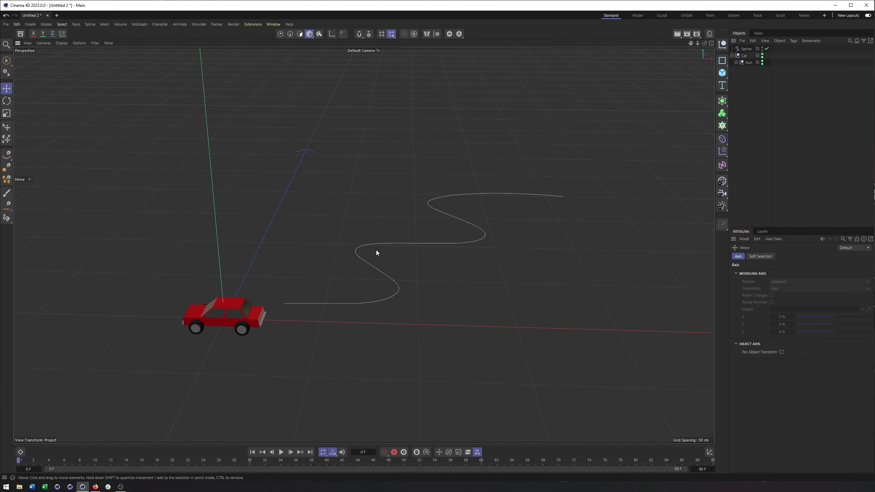
pyautogui.click(237, 308)
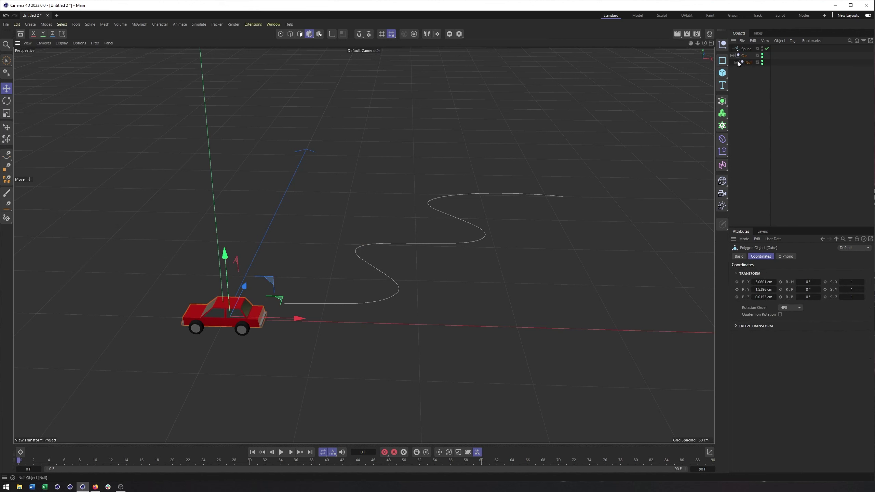
pyautogui.click(748, 62)
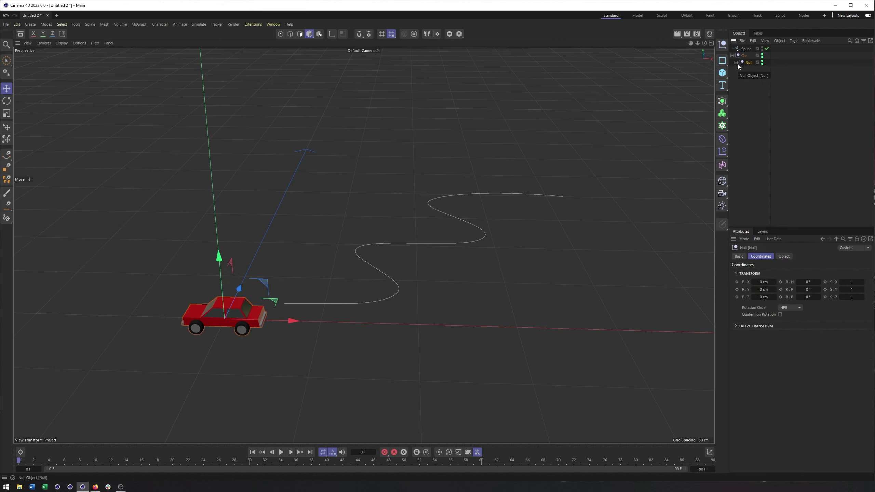
pyautogui.click(736, 62)
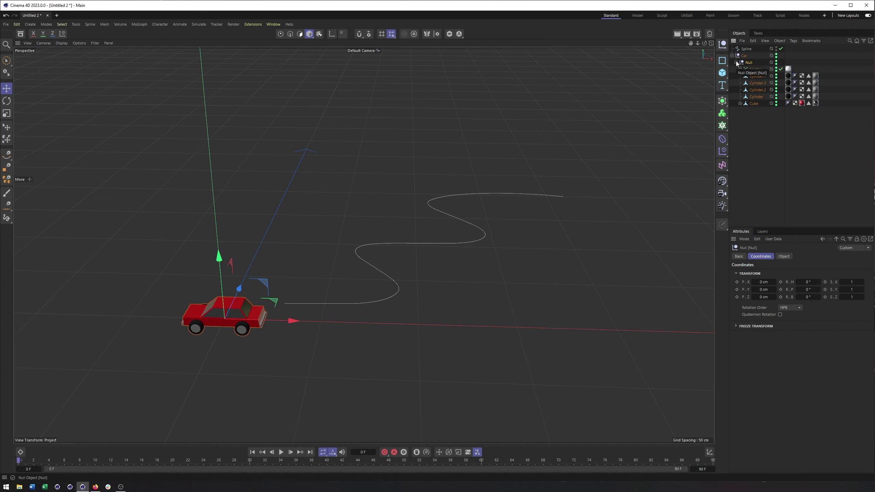
pyautogui.click(736, 63)
# - Select the Spline and orbit the view to frame both car and spline
pyautogui.keyDown('alt'); pyautogui.moveTo(569, 172); pyautogui.dragTo(500, 227); pyautogui.keyUp('alt')
pyautogui.keyDown('alt'); pyautogui.moveTo(428, 228); pyautogui.dragTo(378, 212, button='middle'); pyautogui.keyUp('alt')
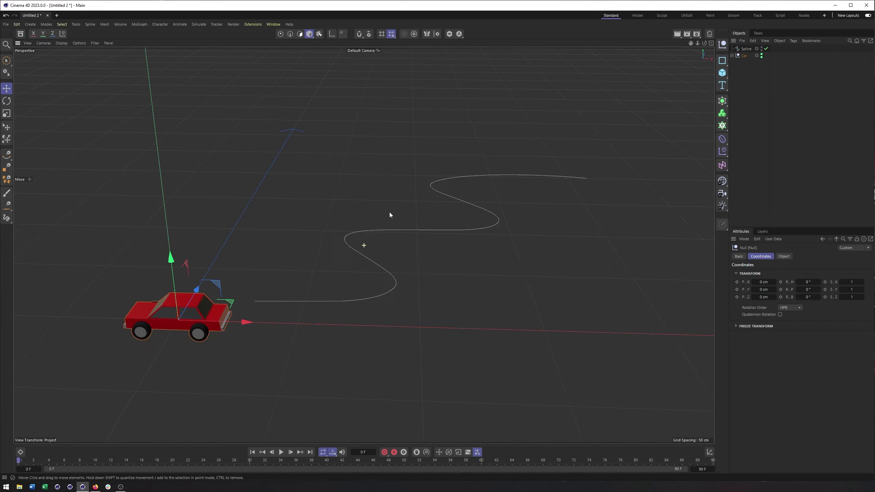
pyautogui.click(737, 49)
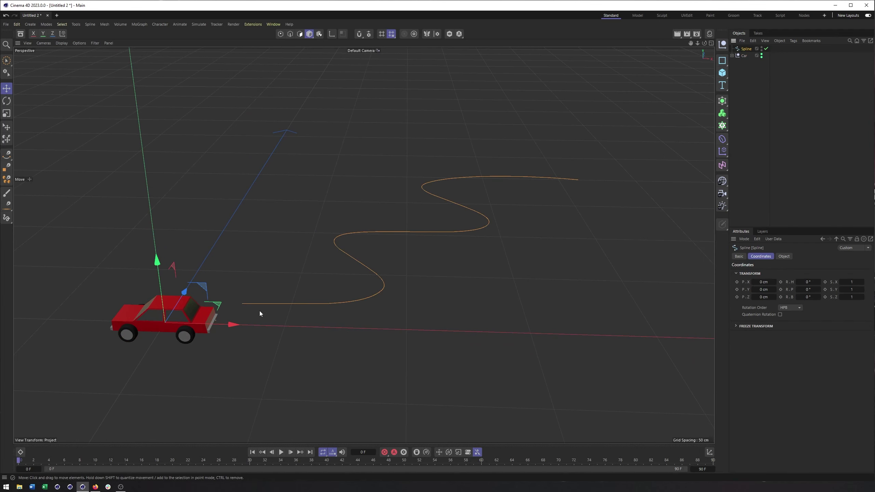
pyautogui.keyDown('alt'); pyautogui.moveTo(592, 170); pyautogui.dragTo(443, 202); pyautogui.keyUp('alt')
pyautogui.keyDown('alt'); pyautogui.moveTo(502, 173); pyautogui.dragTo(528, 164, button='middle'); pyautogui.keyUp('alt')
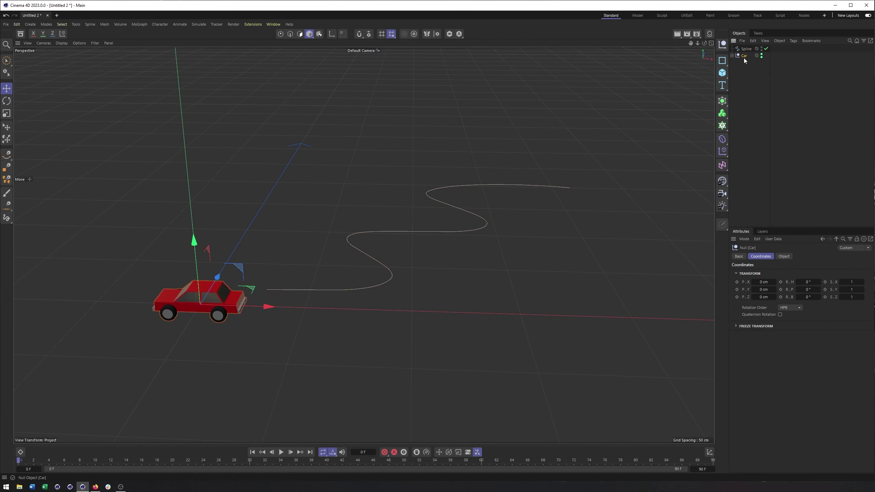
# - Add an Align to Spline animation tag to the Car, using Spline as its path
pyautogui.rightClick(743, 56)
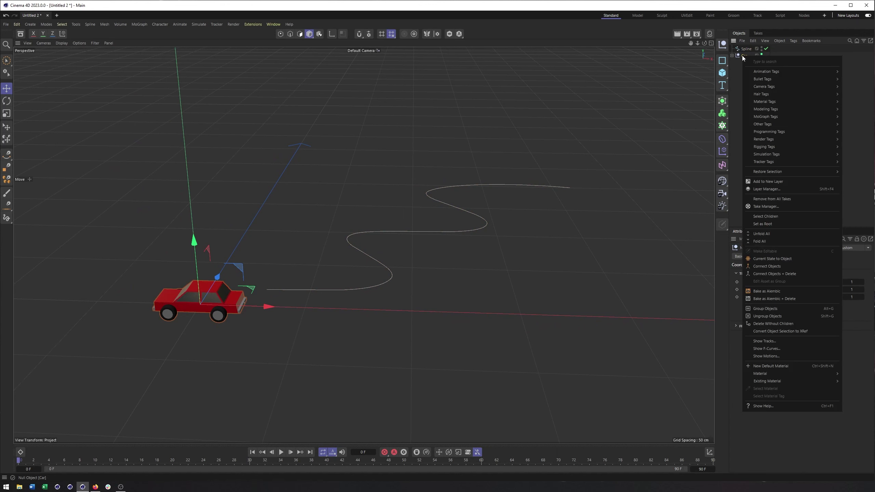
pyautogui.moveTo(758, 70)
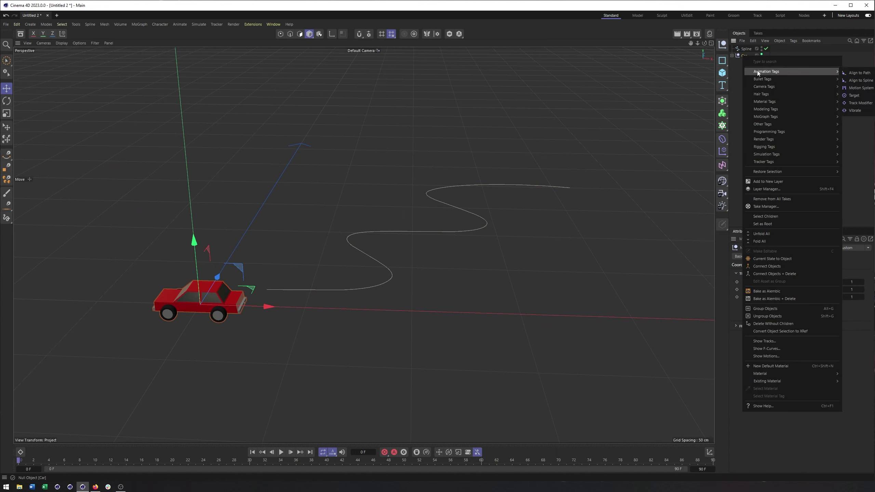
pyautogui.click(852, 82)
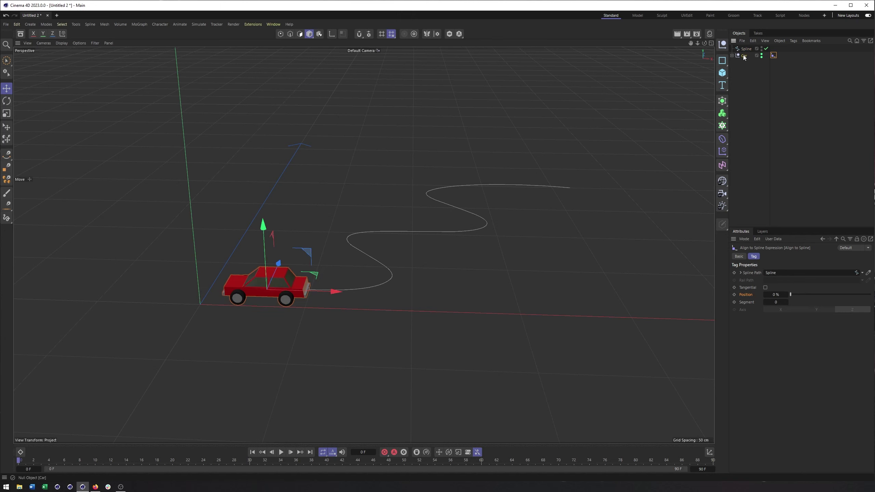
# - Enable Tangential on the Align to Spline tag and set Position to about 22%
pyautogui.moveTo(314, 276); pyautogui.dragTo(240, 297)
pyautogui.moveTo(568, 312); pyautogui.dragTo(568, 312)
pyautogui.moveTo(790, 294)
pyautogui.mouseDown()
pyautogui.moveTo(874, 296)
pyautogui.moveTo(779, 299)
pyautogui.mouseUp()
pyautogui.click(766, 287)
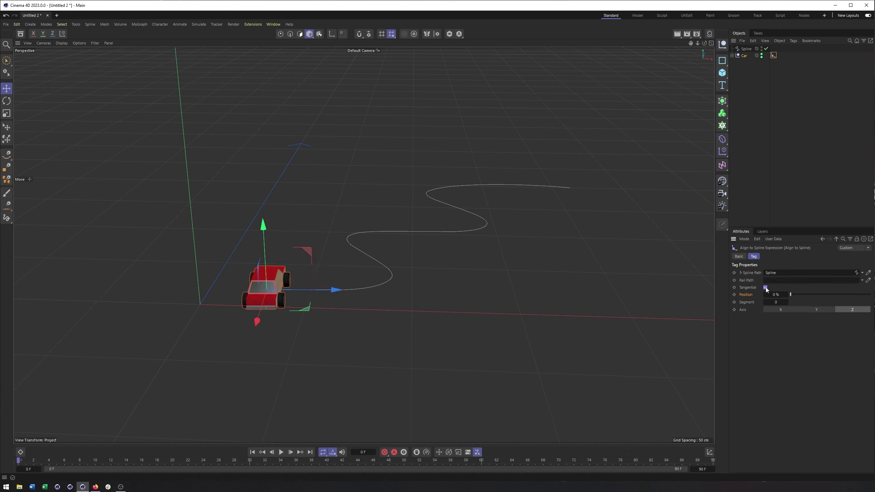
pyautogui.moveTo(791, 294)
pyautogui.mouseDown()
pyautogui.moveTo(869, 290)
pyautogui.moveTo(784, 296)
pyautogui.moveTo(808, 297)
pyautogui.mouseUp()
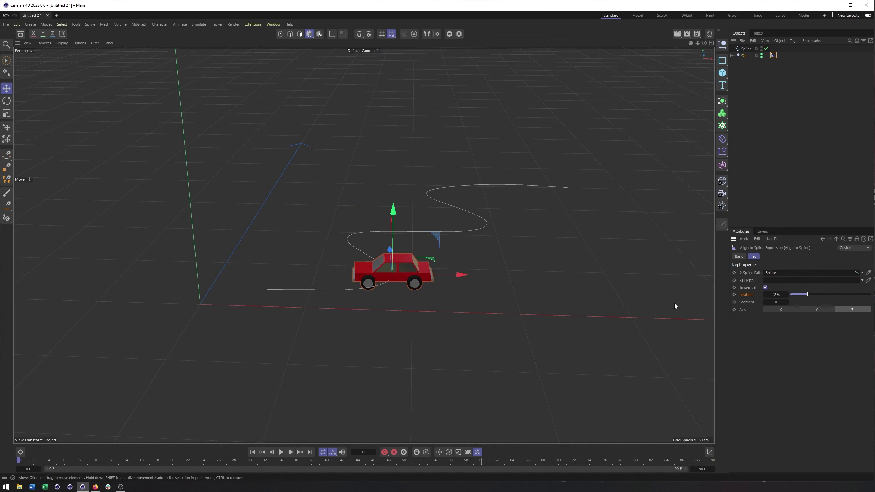
# - Set the tag's Axis to X, play the animation, and scrub the car's Position
pyautogui.click(777, 309)
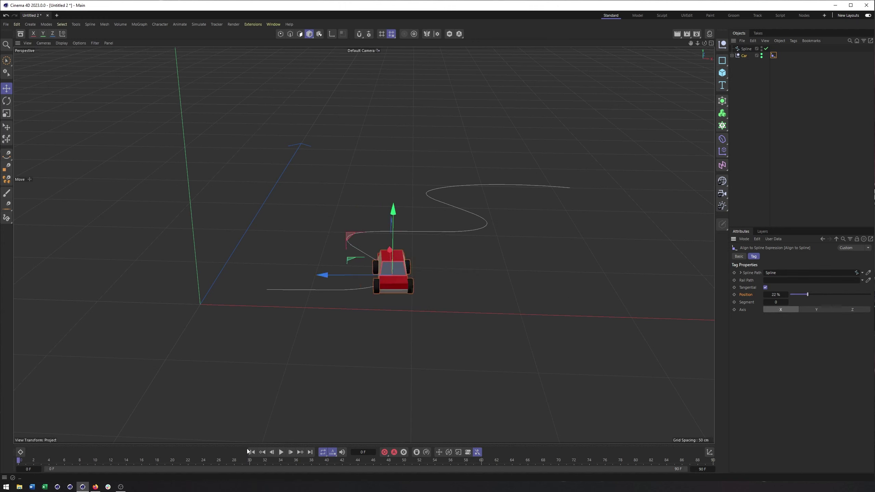
pyautogui.moveTo(808, 294)
pyautogui.mouseDown()
pyautogui.moveTo(793, 295)
pyautogui.moveTo(840, 296)
pyautogui.moveTo(796, 296)
pyautogui.mouseUp()
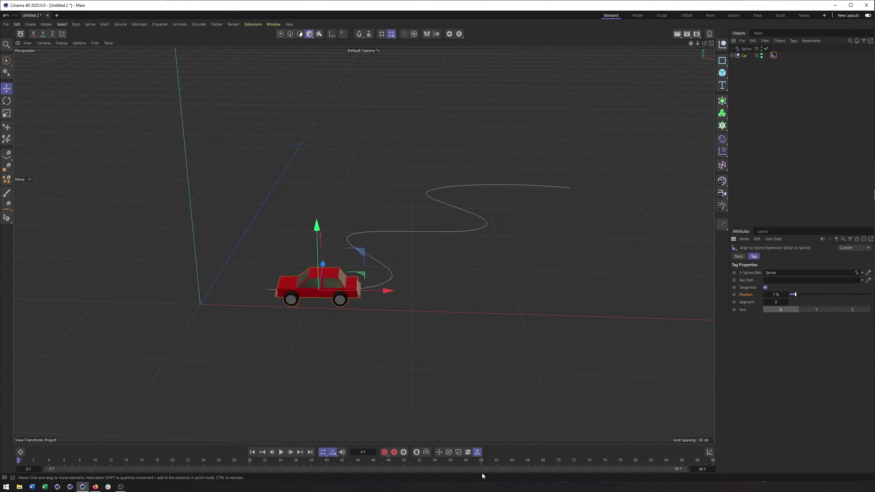
pyautogui.click(282, 452)
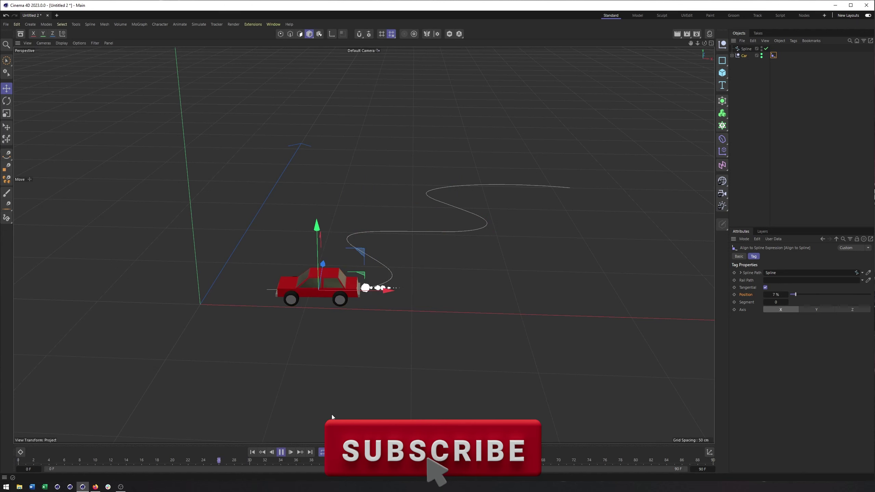
pyautogui.moveTo(796, 295); pyautogui.dragTo(777, 295)
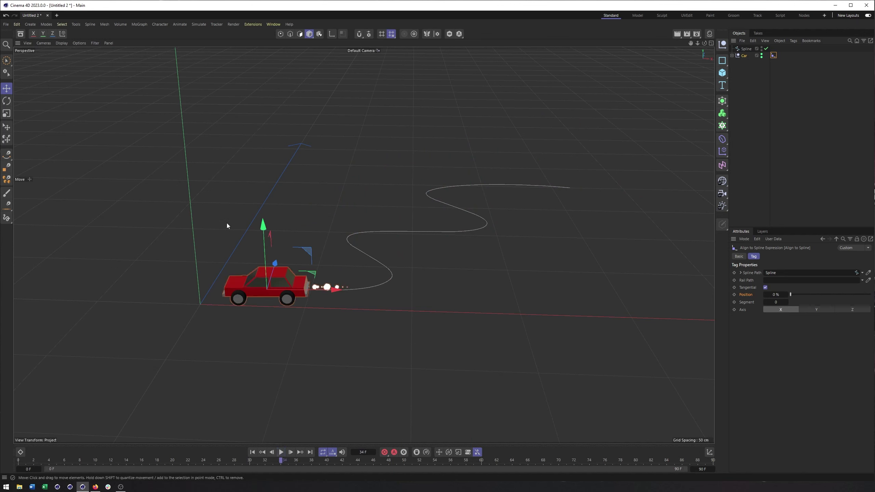
# - Rotate the car's Null by 70° so it sits correctly on the path
pyautogui.click(743, 64)
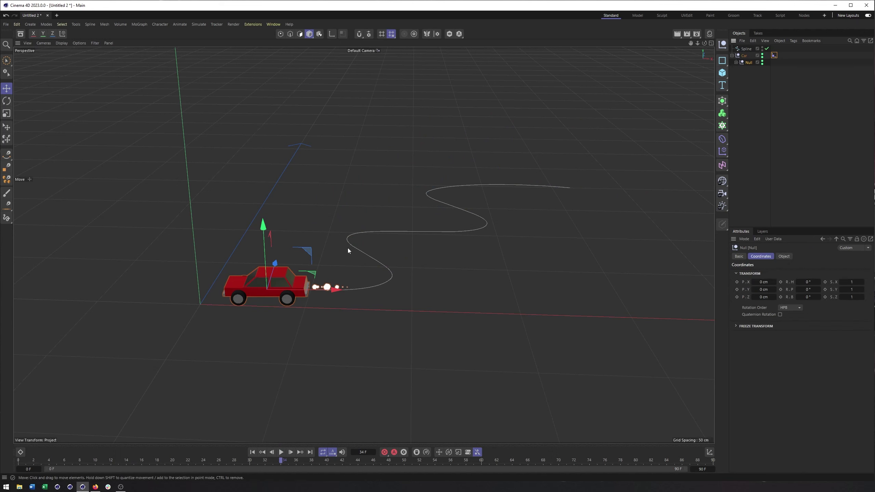
pyautogui.press('r')
pyautogui.moveTo(288, 307); pyautogui.dragTo(231, 257)
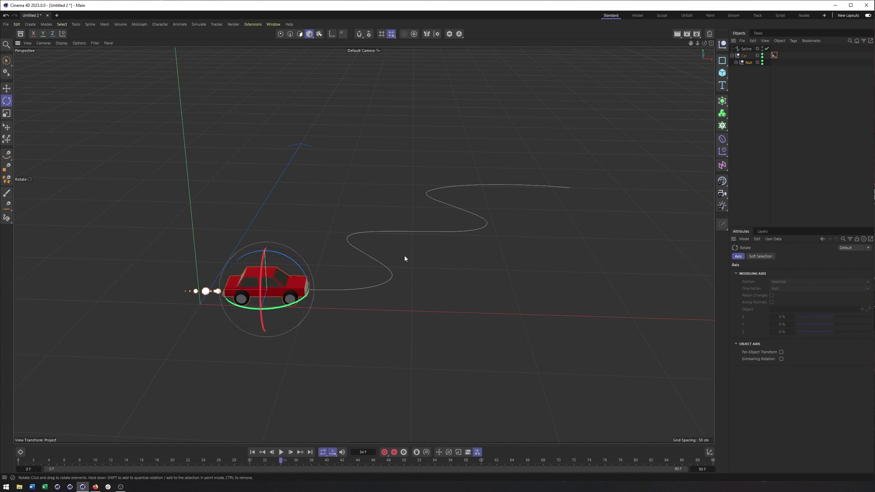
# - Keyframe the tag's Position from 0% to 100% at frame 90 and play the drive
pyautogui.click(774, 55)
pyautogui.moveTo(793, 293)
pyautogui.mouseDown()
pyautogui.moveTo(851, 274)
pyautogui.moveTo(789, 284)
pyautogui.mouseUp()
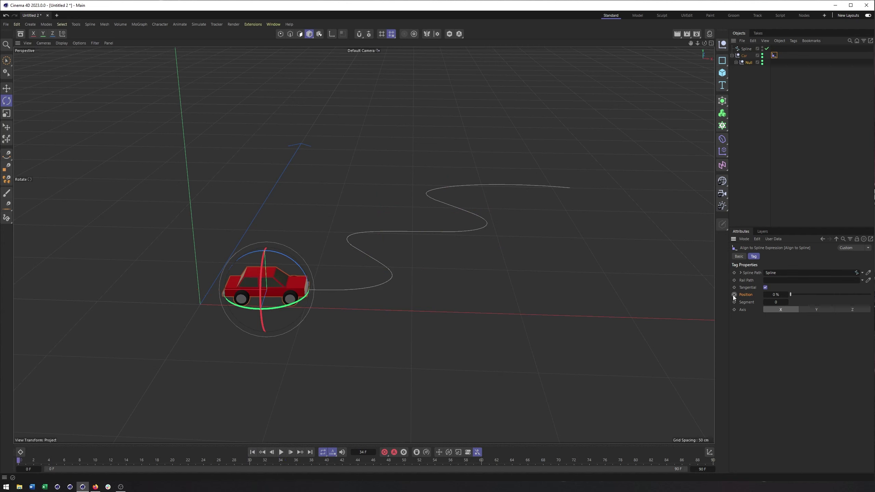
pyautogui.moveTo(791, 293); pyautogui.dragTo(870, 295)
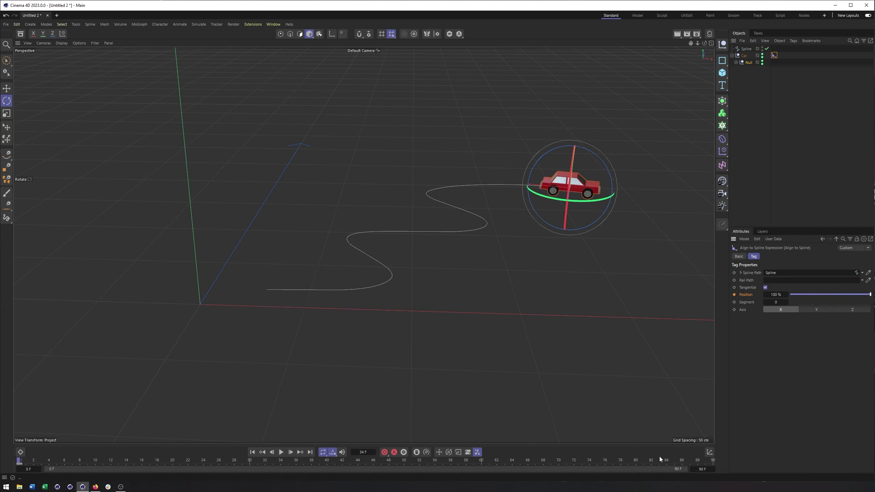
pyautogui.moveTo(660, 457); pyautogui.dragTo(774, 458)
pyautogui.moveTo(792, 294); pyautogui.dragTo(871, 297)
pyautogui.click(281, 452)
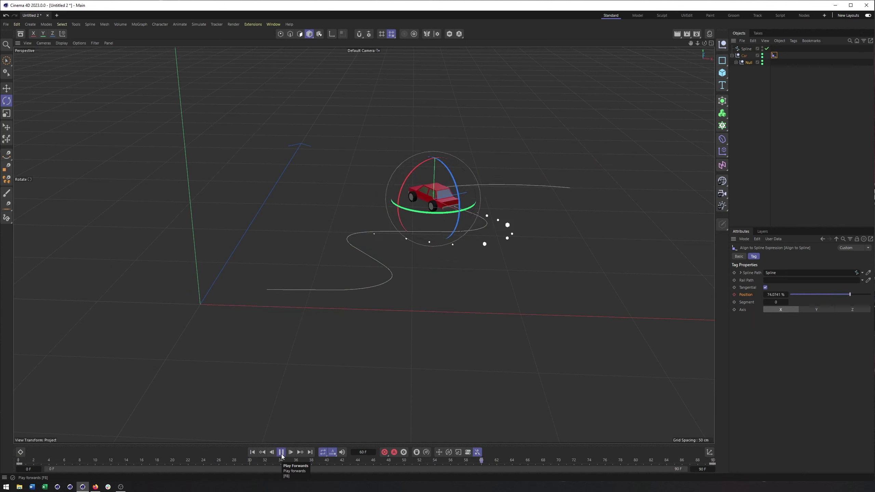
pyautogui.keyDown('alt'); pyautogui.moveTo(566, 239); pyautogui.dragTo(465, 275); pyautogui.keyUp('alt')
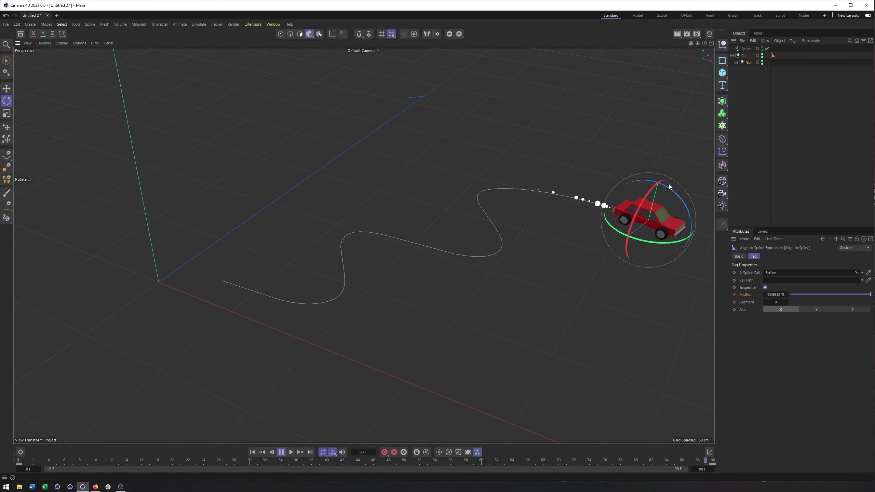
pyautogui.click(746, 48)
# - Set the path spline's Intermediate Points to Uniform with Number 40
pyautogui.click(280, 34)
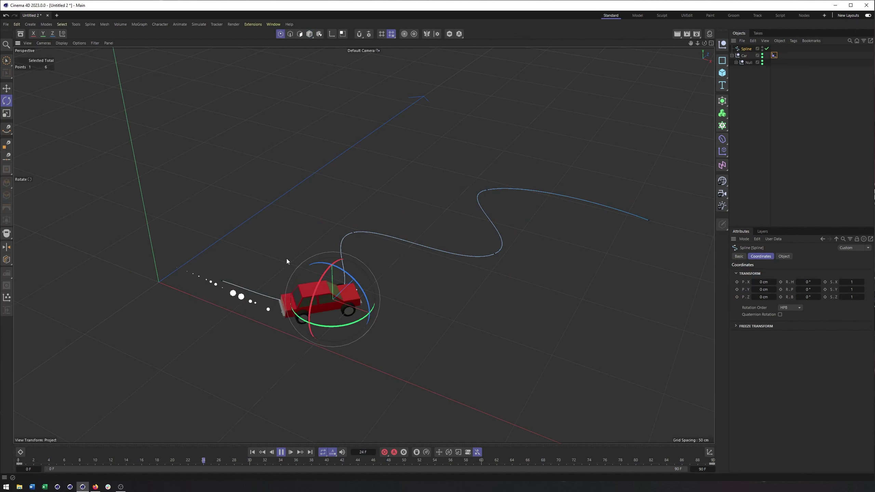
pyautogui.keyDown('alt'); pyautogui.moveTo(277, 279); pyautogui.dragTo(296, 363); pyautogui.keyUp('alt')
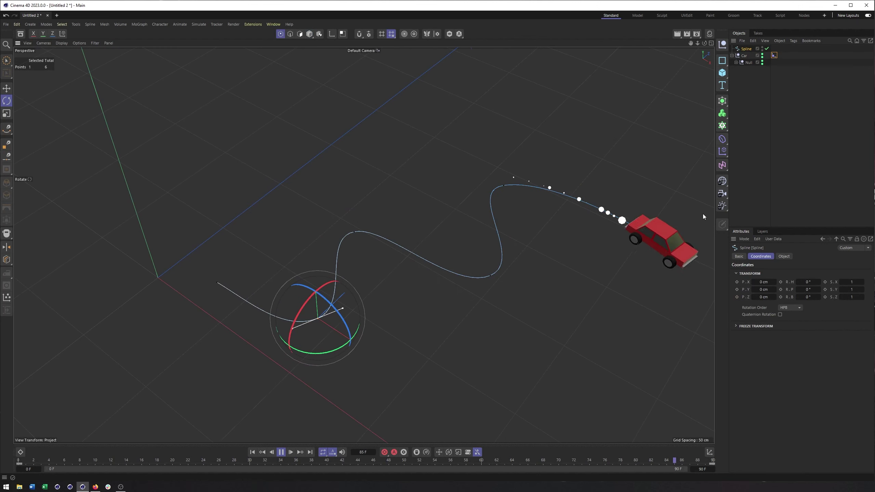
pyautogui.click(784, 256)
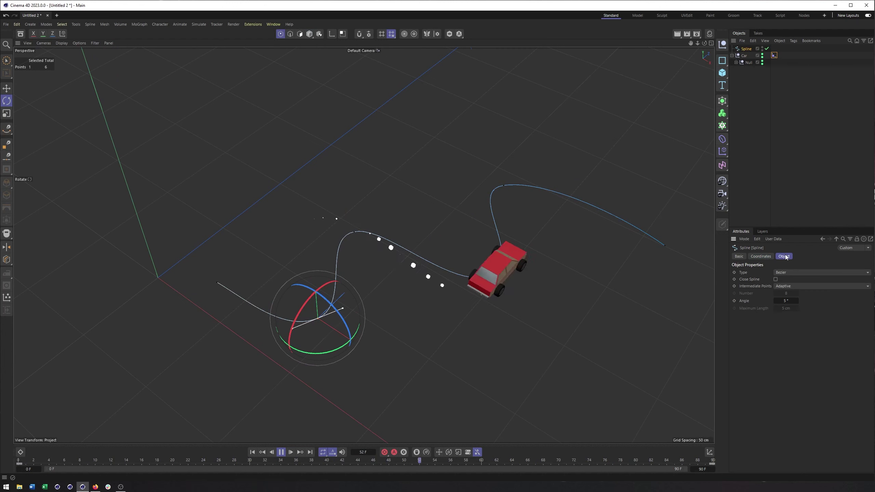
pyautogui.click(797, 287)
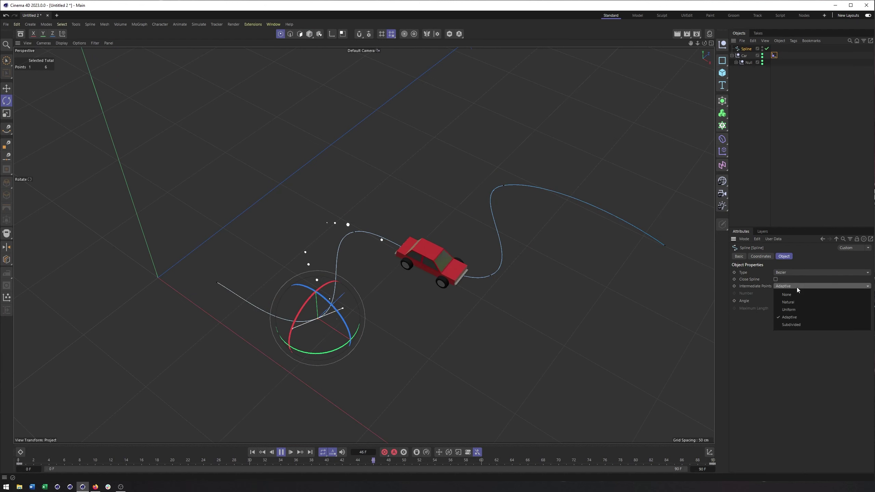
pyautogui.click(799, 310)
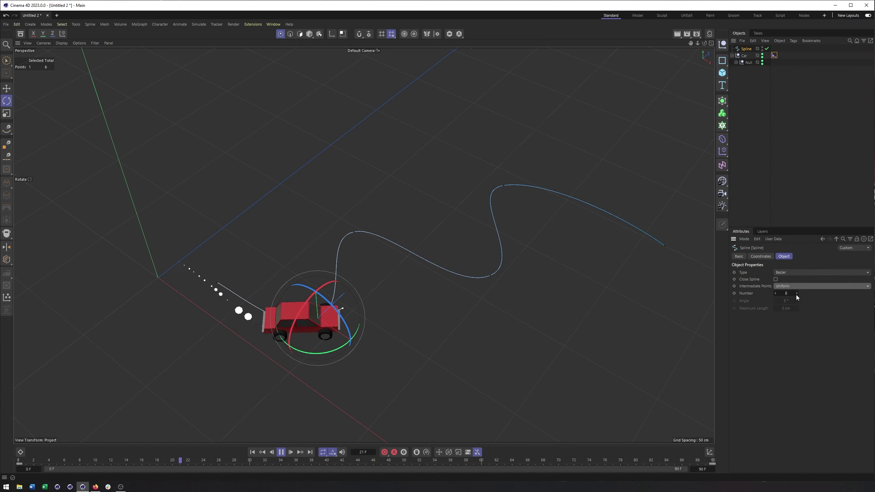
pyautogui.click(797, 293)
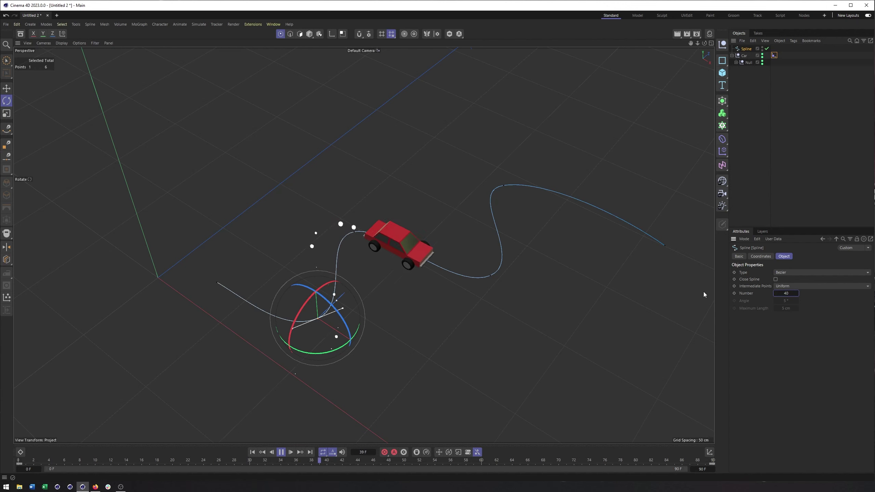
pyautogui.keyDown('alt'); pyautogui.moveTo(527, 254); pyautogui.dragTo(507, 276); pyautogui.keyUp('alt')
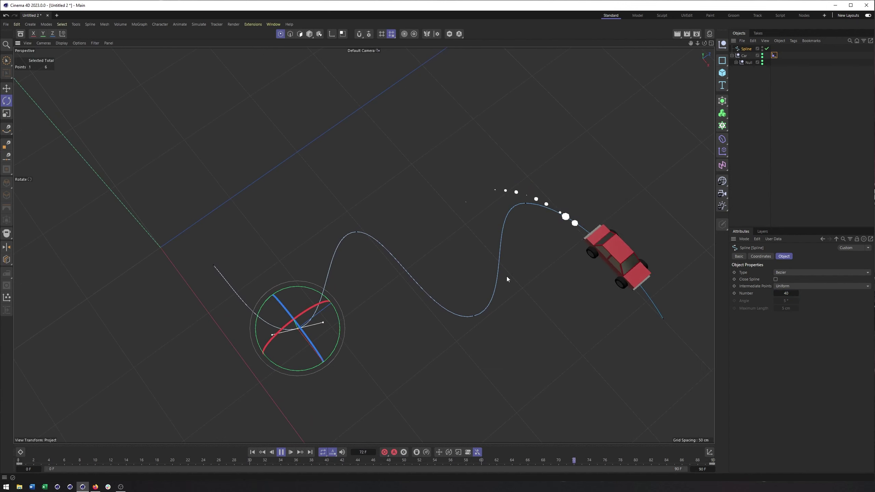
pyautogui.rightClick(743, 50)
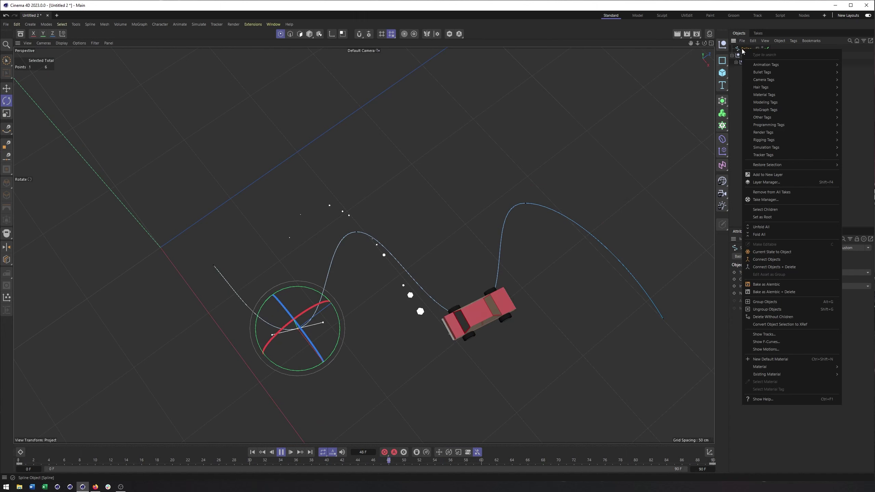
# - Bake the spline with Current State to Object into a 206-point linear copy
pyautogui.click(796, 253)
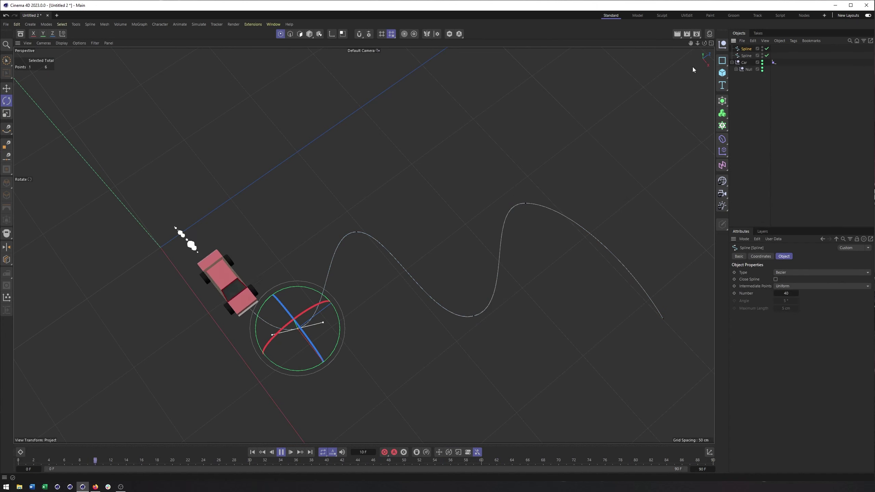
pyautogui.scroll(3, 486, 214)
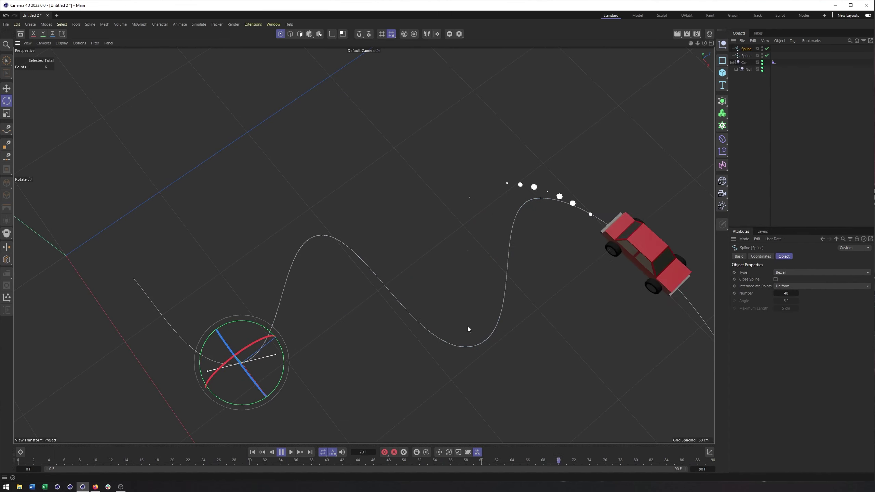
pyautogui.click(744, 55)
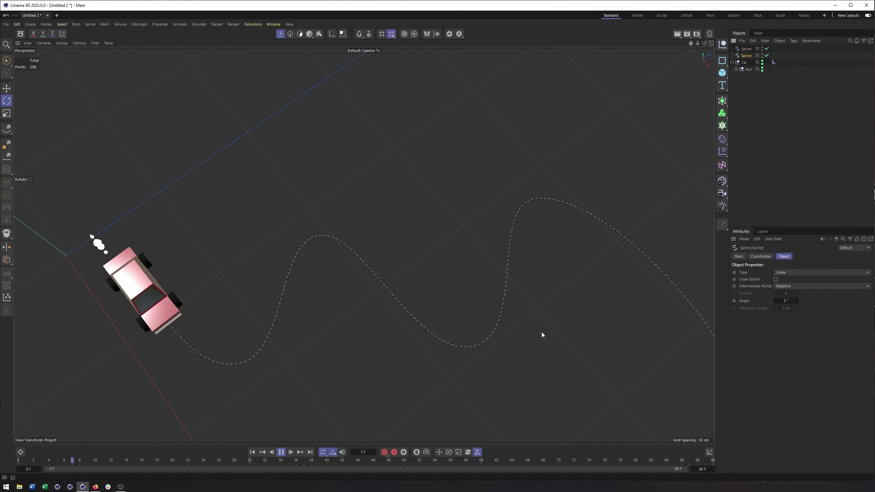
# - Delete the original Bezier spline and select the Car's Align to Spline tag
pyautogui.click(746, 49)
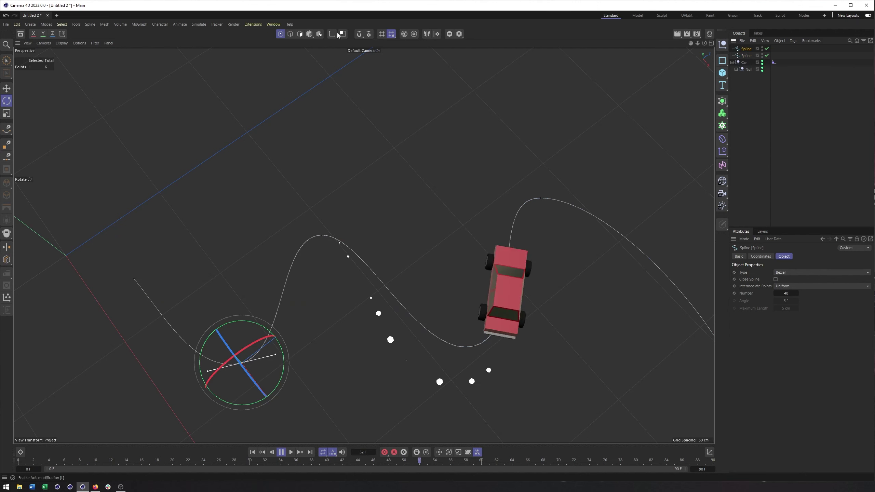
pyautogui.click(309, 34)
pyautogui.press('Delete')
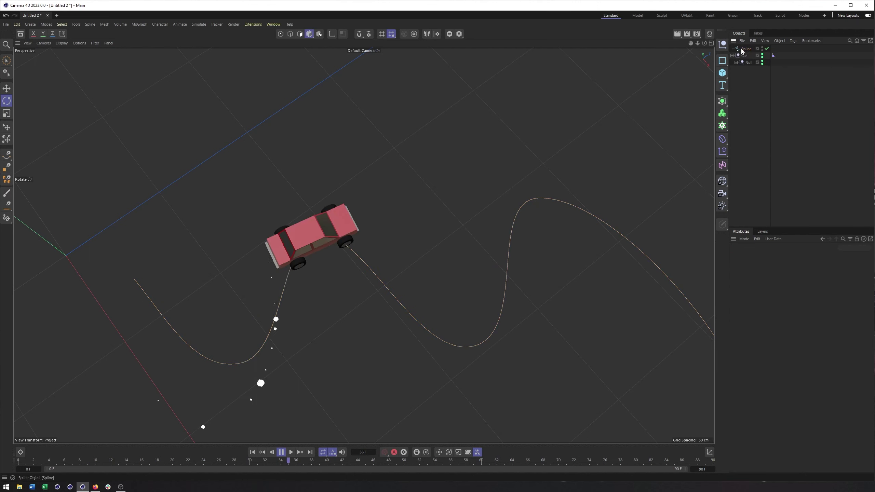
pyautogui.keyDown('alt'); pyautogui.moveTo(497, 223); pyautogui.dragTo(475, 273); pyautogui.keyUp('alt')
pyautogui.keyDown('alt'); pyautogui.moveTo(476, 271); pyautogui.dragTo(478, 280, button='middle'); pyautogui.keyUp('alt')
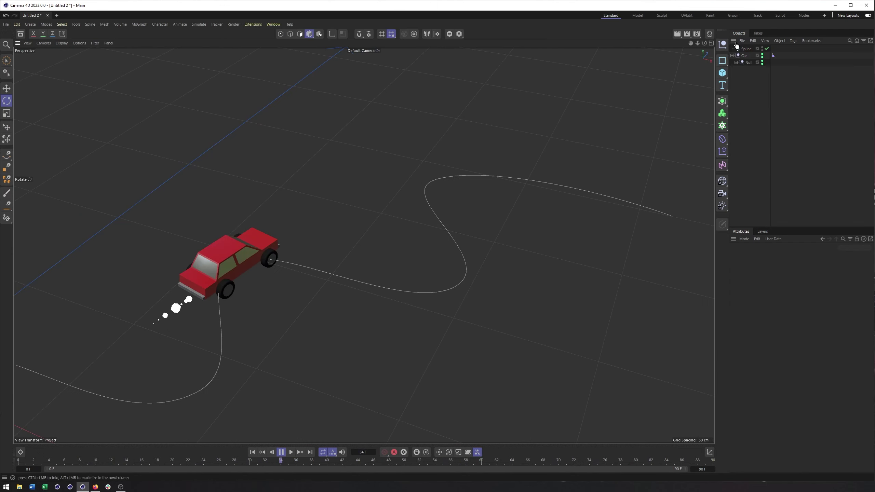
pyautogui.click(774, 56)
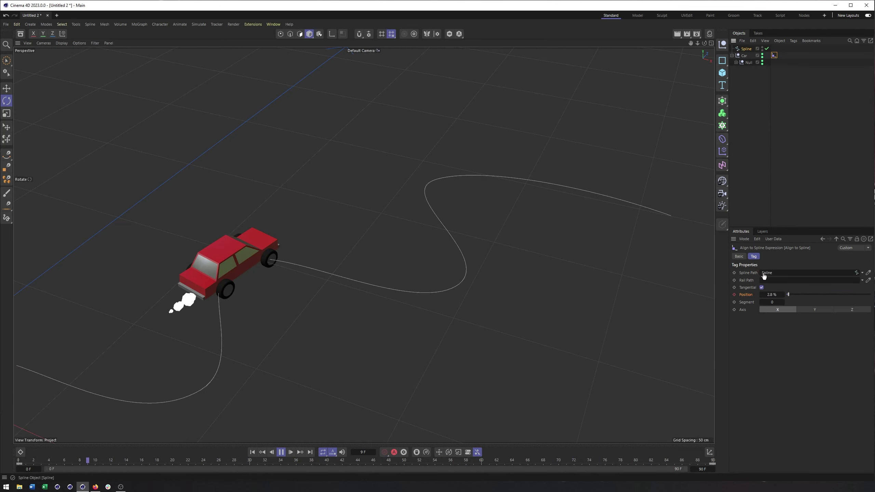
# - Link the baked linear spline as the tag's Spline Path and orbit to check the route
pyautogui.moveTo(762, 274); pyautogui.dragTo(764, 274)
pyautogui.keyDown('alt'); pyautogui.moveTo(437, 201); pyautogui.dragTo(471, 178, button='middle'); pyautogui.keyUp('alt')
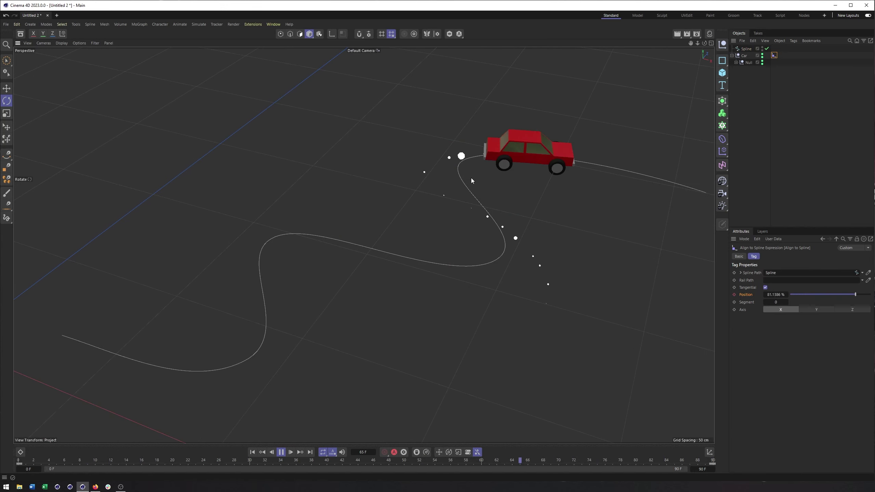
pyautogui.click(280, 33)
pyautogui.click(741, 50)
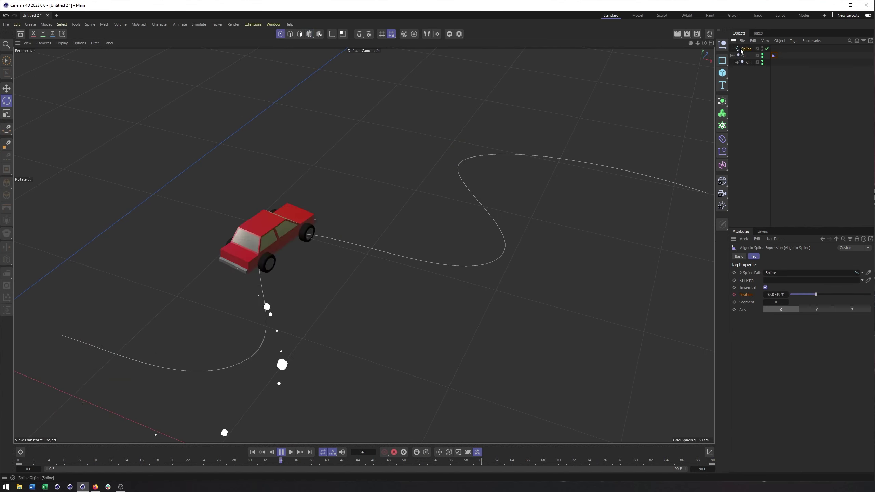
pyautogui.keyDown('alt'); pyautogui.moveTo(279, 314); pyautogui.dragTo(316, 268, button='middle'); pyautogui.keyUp('alt')
pyautogui.scroll(5, 288, 274)
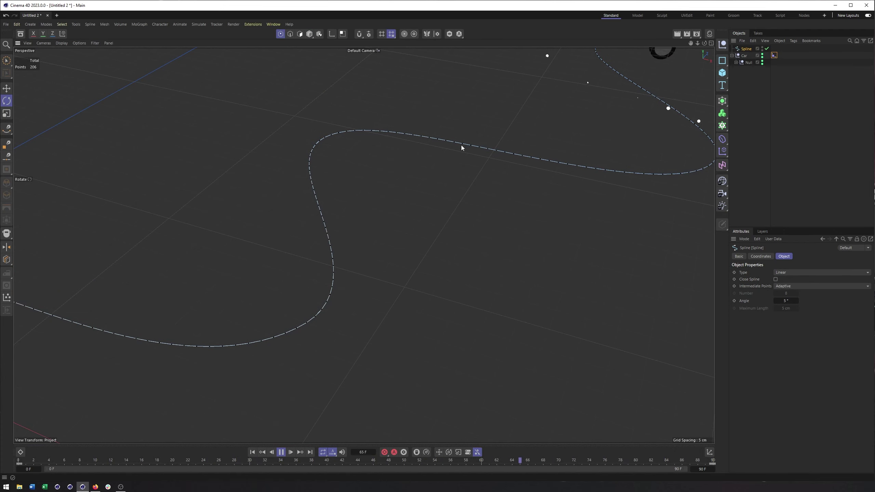
pyautogui.scroll(-10, 523, 188)
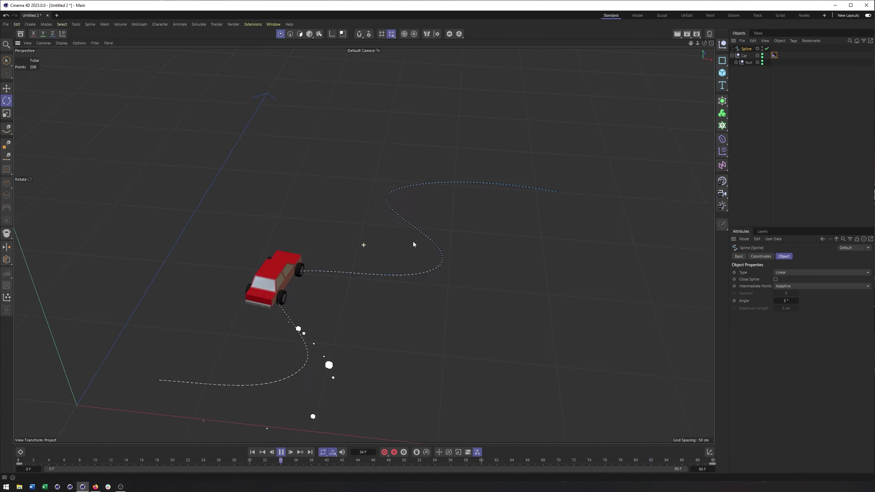
pyautogui.keyDown('alt'); pyautogui.moveTo(413, 242); pyautogui.dragTo(460, 259); pyautogui.keyUp('alt')
pyautogui.keyDown('alt'); pyautogui.moveTo(461, 259); pyautogui.dragTo(457, 228, button='middle'); pyautogui.keyUp('alt')
pyautogui.scroll(2, 456, 237)
pyautogui.scroll(-1, 465, 220)
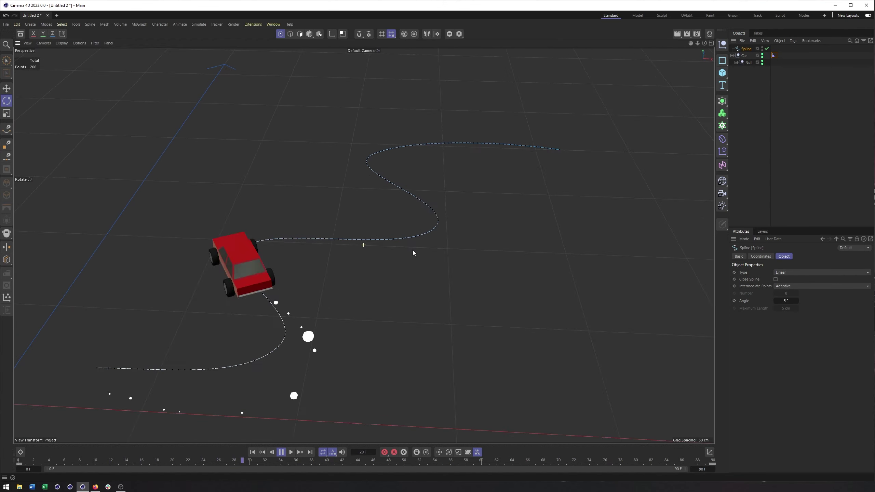
pyautogui.keyDown('alt'); pyautogui.moveTo(413, 250); pyautogui.dragTo(388, 246); pyautogui.keyUp('alt')
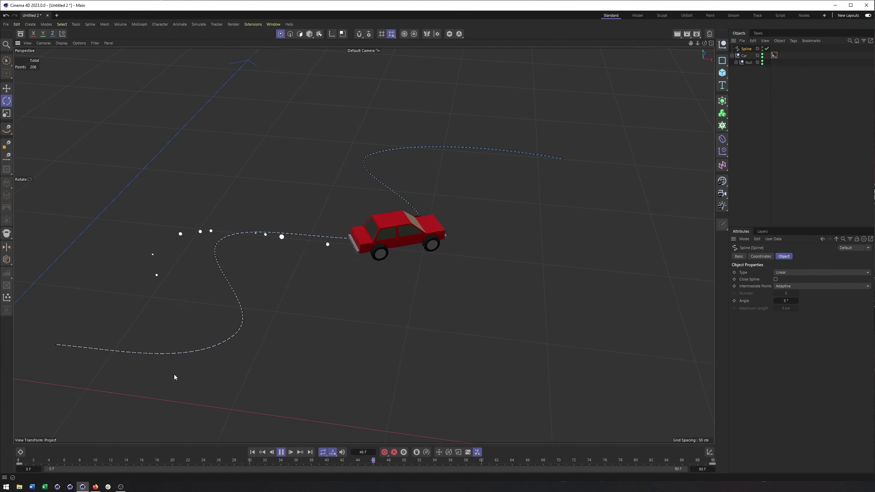
# - Pause playback and return the timeline to frame 0
pyautogui.click(280, 455)
pyautogui.click(253, 454)
pyautogui.scroll(-3, 341, 378)
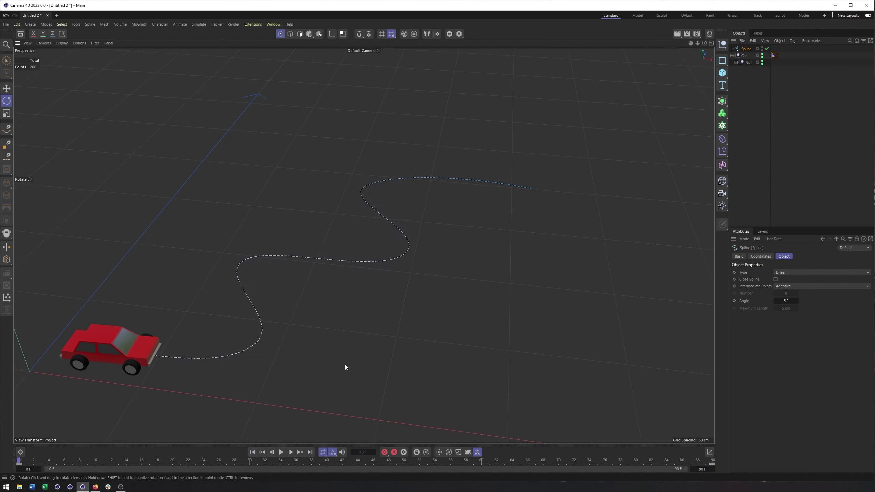
pyautogui.keyDown('alt'); pyautogui.moveTo(345, 365); pyautogui.dragTo(387, 305); pyautogui.keyUp('alt')
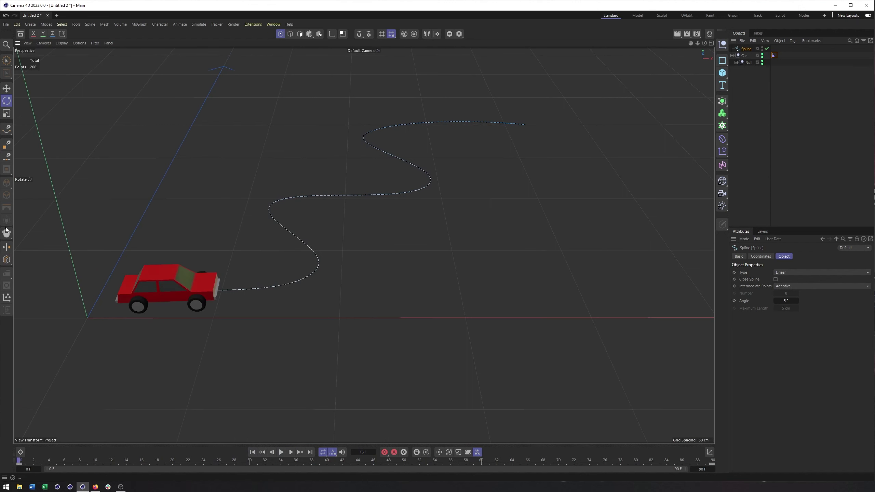
pyautogui.click(6, 129)
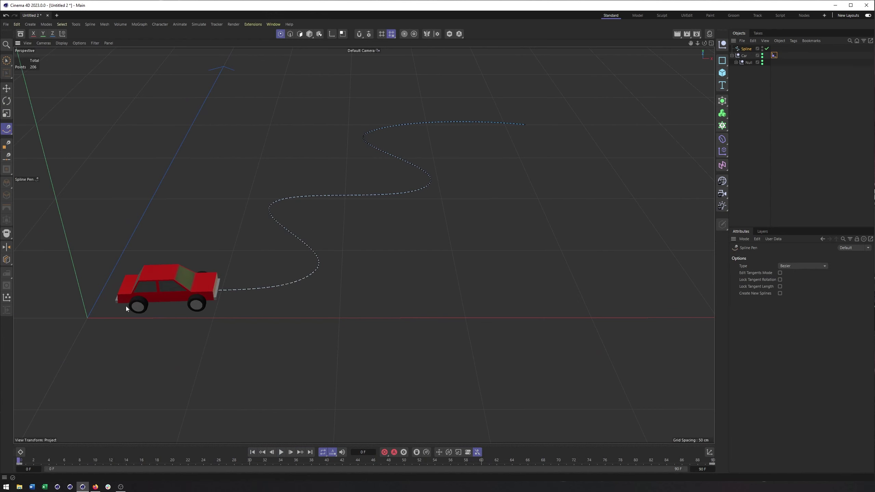
# - Draw a straight three-point spline beside the curved path
pyautogui.click(71, 347)
pyautogui.click(466, 344)
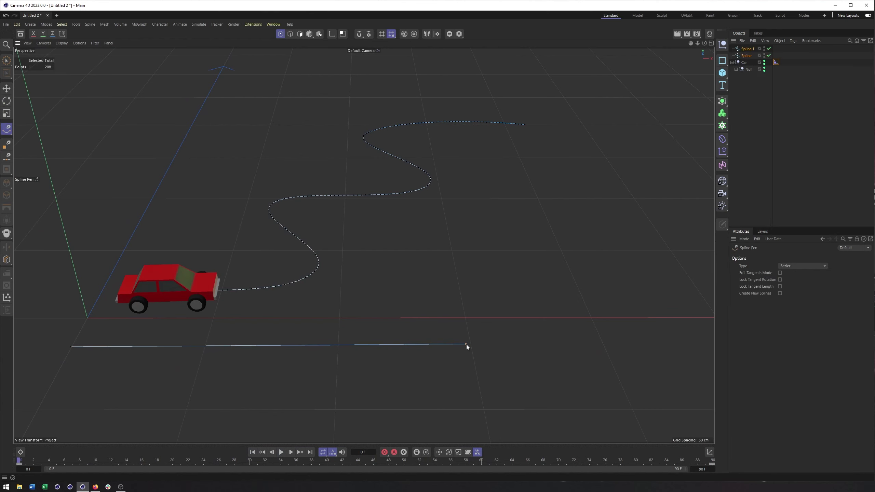
pyautogui.click(531, 344)
pyautogui.press('space')
pyautogui.keyDown('alt'); pyautogui.moveTo(420, 348); pyautogui.dragTo(455, 336, button='middle'); pyautogui.keyUp('alt')
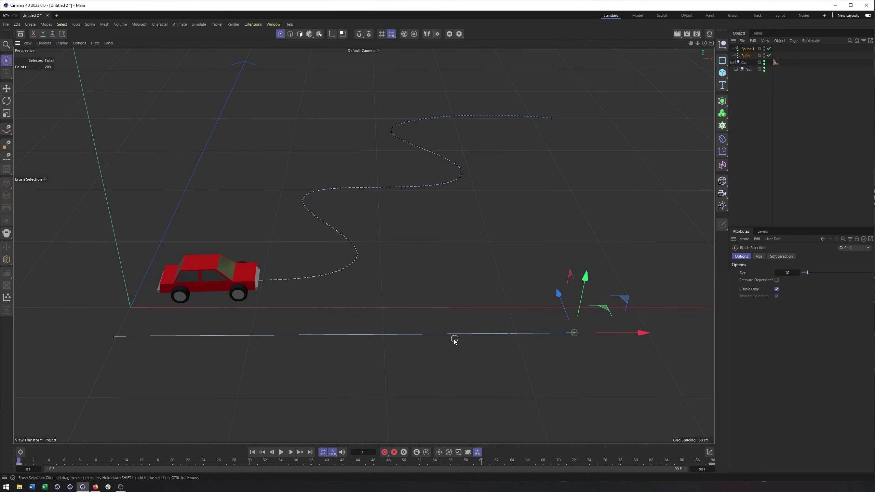
# - Merge Spline.1 and Spline with Connect Objects + Delete, then play the animation
pyautogui.click(747, 48)
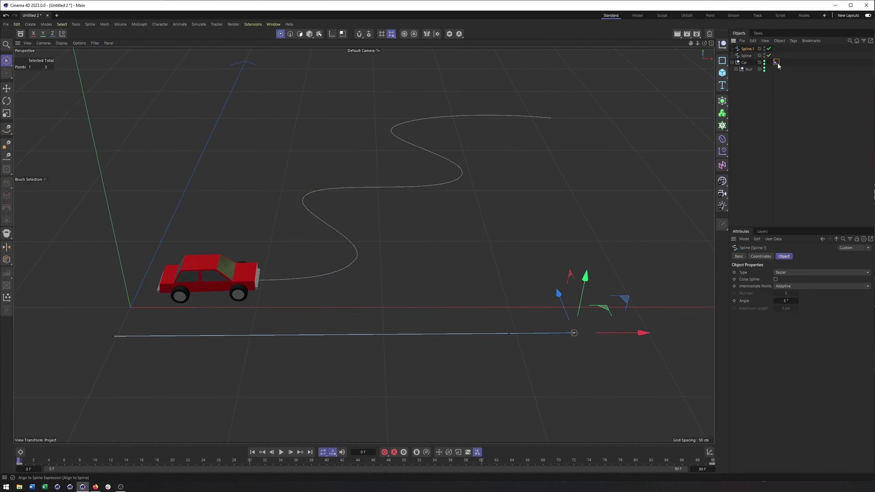
pyautogui.keyDown('ctrl'); pyautogui.click(745, 56); pyautogui.keyUp('ctrl')
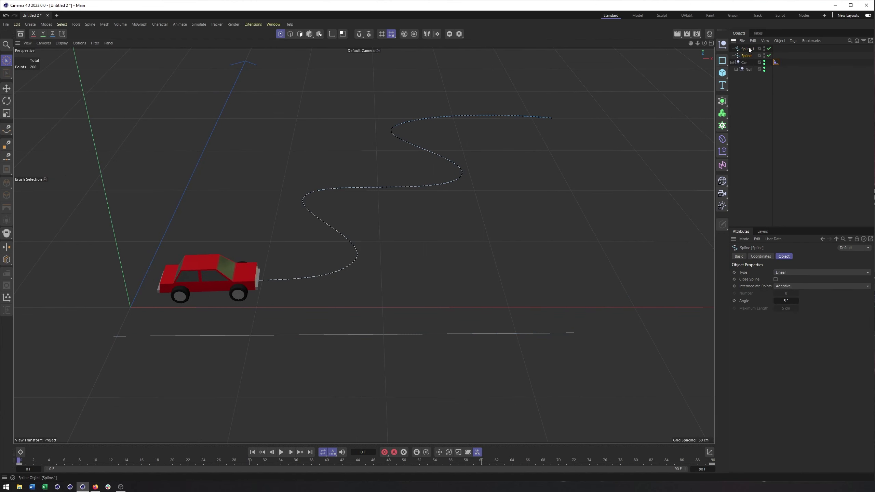
pyautogui.rightClick(747, 49)
pyautogui.click(787, 269)
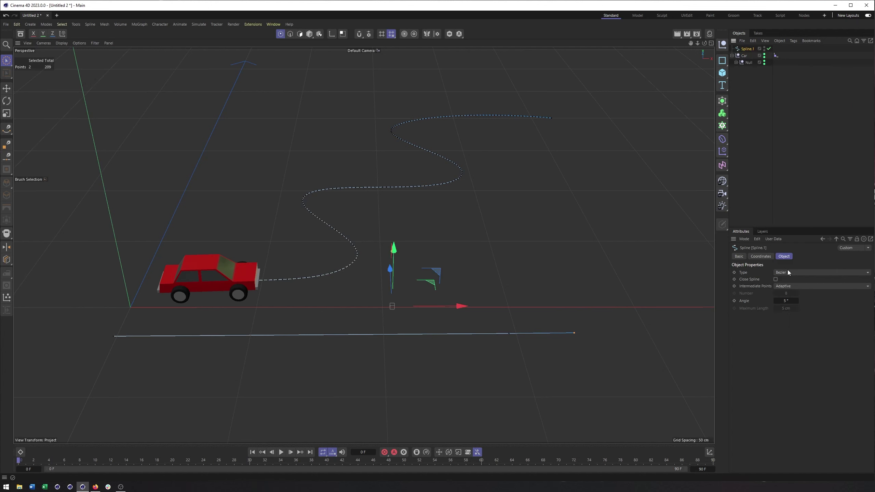
pyautogui.click(775, 56)
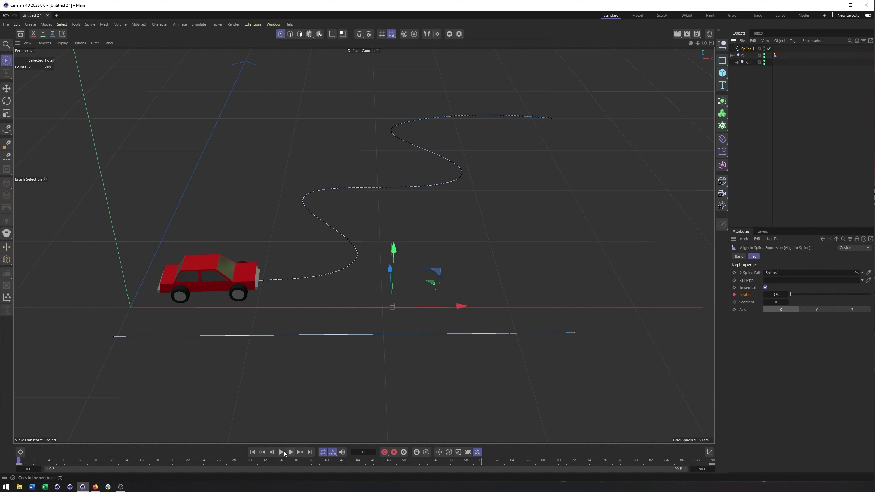
pyautogui.click(284, 453)
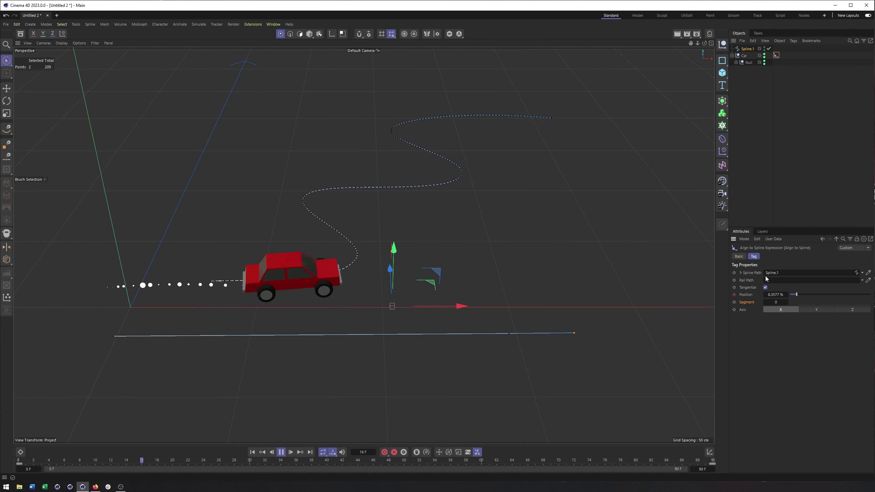
# - Raise the Align to Spline Segment to 1 so the car drives the straight line
pyautogui.click(787, 302)
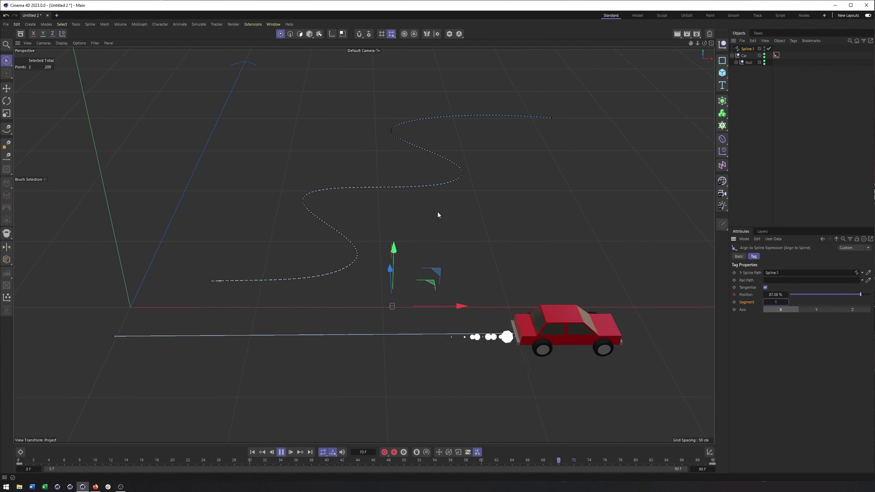
pyautogui.moveTo(480, 186)
pyautogui.keyDown('alt'); pyautogui.mouseDown()
pyautogui.moveTo(471, 185)
pyautogui.moveTo(475, 196)
pyautogui.moveTo(406, 205)
pyautogui.moveTo(427, 204)
pyautogui.moveTo(466, 245)
pyautogui.mouseUp(); pyautogui.keyUp('alt')
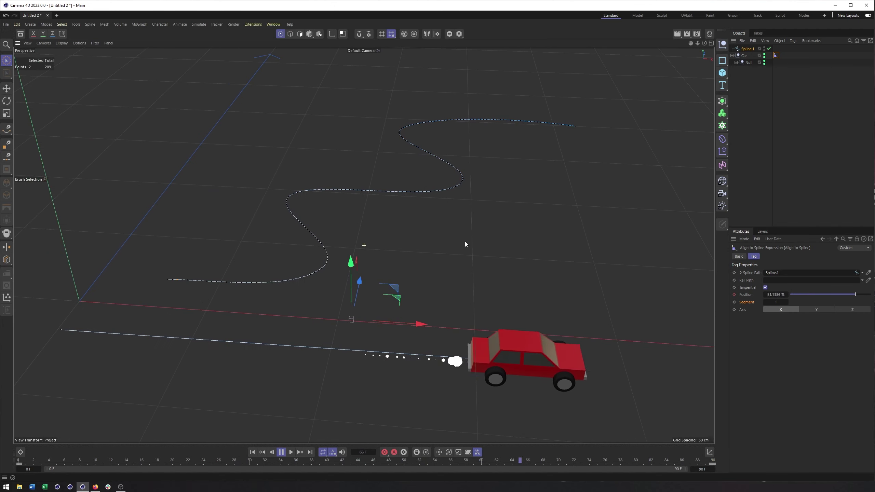
# - Reset the Segment to 0 and delete both points of the leftover straight line
pyautogui.click(766, 302)
pyautogui.click(572, 361)
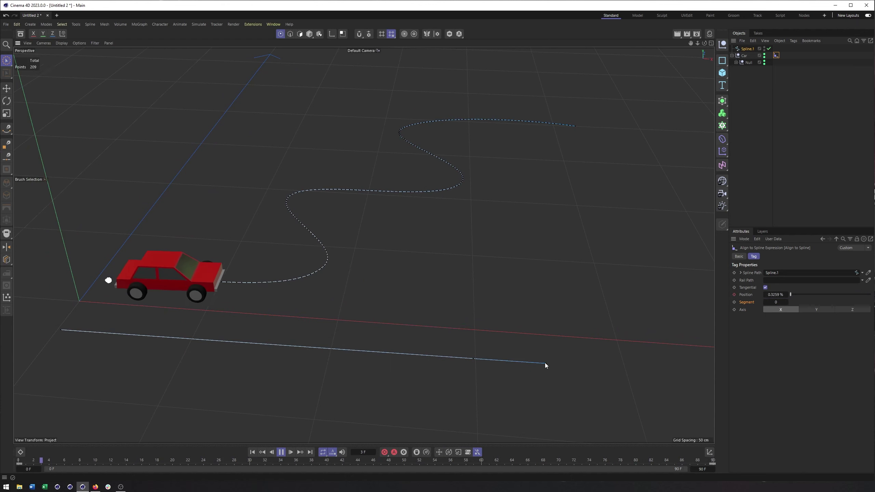
pyautogui.moveTo(545, 363); pyautogui.dragTo(474, 364)
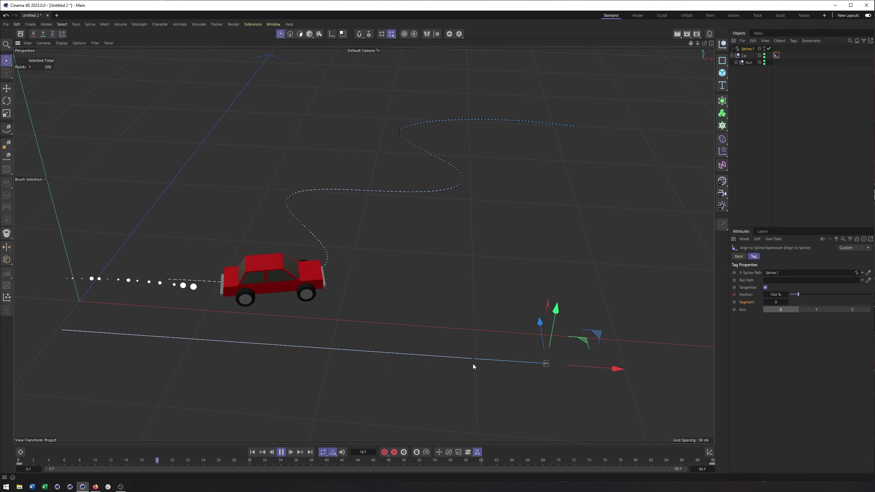
pyautogui.keyDown('shift'); pyautogui.click(61, 330); pyautogui.keyUp('shift')
pyautogui.press('Delete')
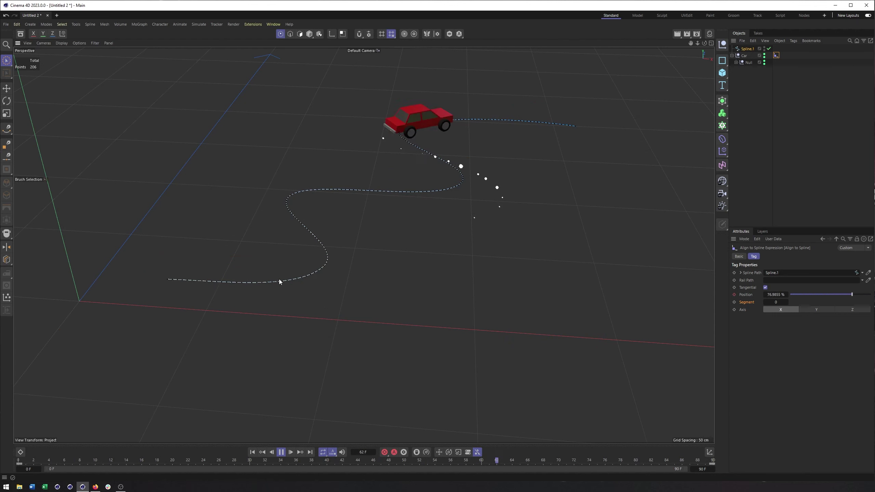
# - Rewind so the car sits at the start of the path
pyautogui.keyDown('alt'); pyautogui.moveTo(280, 280); pyautogui.dragTo(438, 298); pyautogui.keyUp('alt')
pyautogui.keyDown('alt'); pyautogui.moveTo(446, 192); pyautogui.dragTo(412, 236, button='middle'); pyautogui.keyUp('alt')
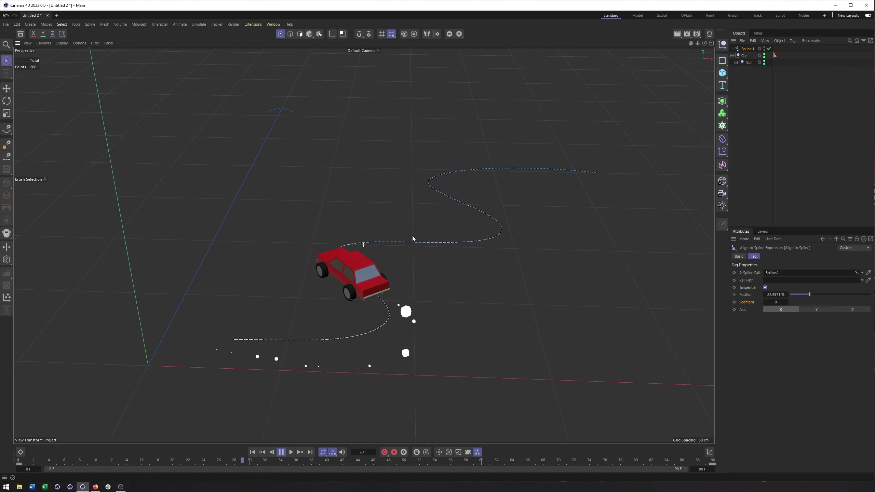
pyautogui.click(253, 453)
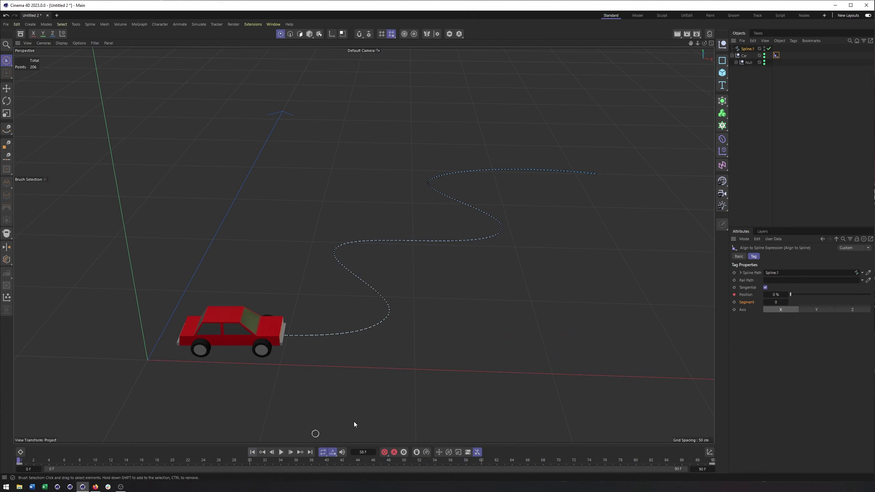
pyautogui.click(747, 49)
pyautogui.click(776, 54)
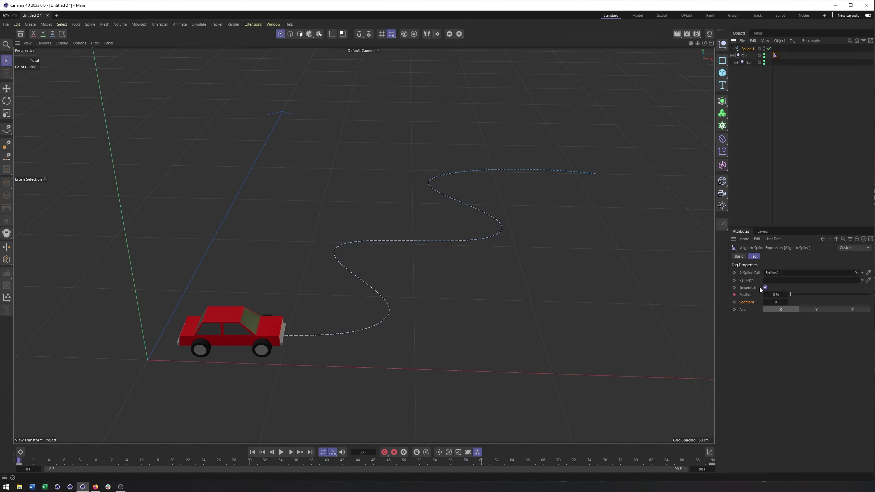
# - Duplicate the path spline Spline.1 in the Object Manager
pyautogui.keyDown('alt'); pyautogui.moveTo(496, 271); pyautogui.dragTo(548, 250, button='middle'); pyautogui.keyUp('alt')
pyautogui.keyDown('alt'); pyautogui.moveTo(459, 260); pyautogui.dragTo(471, 253, button='right'); pyautogui.keyUp('alt')
pyautogui.keyDown('alt'); pyautogui.moveTo(385, 286); pyautogui.dragTo(412, 288); pyautogui.keyUp('alt')
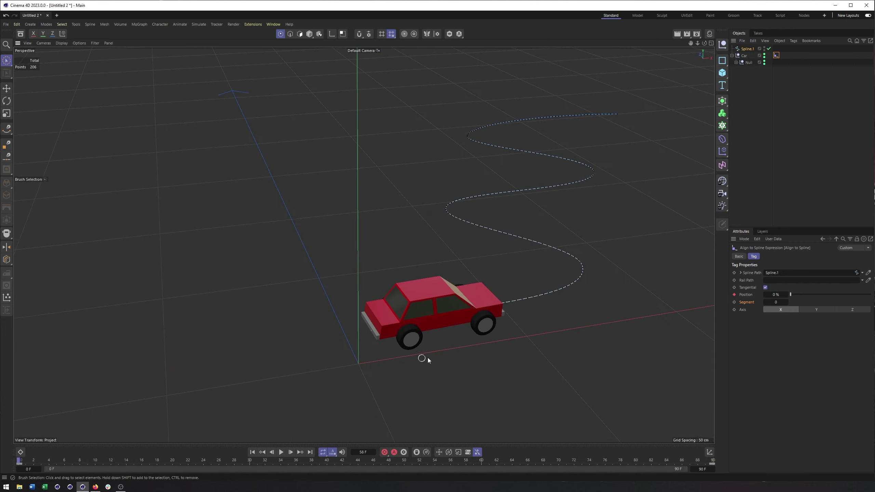
pyautogui.keyDown('alt'); pyautogui.moveTo(553, 182); pyautogui.dragTo(446, 238); pyautogui.keyUp('alt')
pyautogui.keyDown('alt'); pyautogui.moveTo(446, 236); pyautogui.dragTo(445, 236, button='middle'); pyautogui.keyUp('alt')
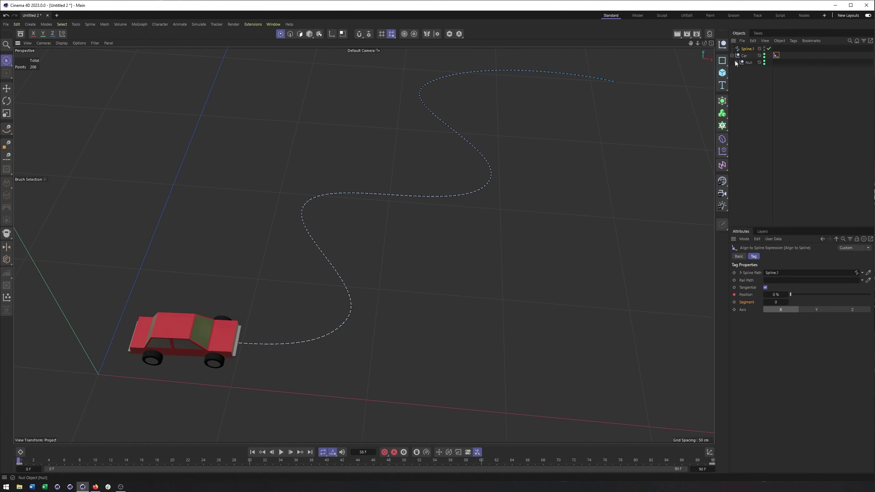
pyautogui.keyDown('ctrl'); pyautogui.moveTo(744, 47); pyautogui.dragTo(744, 52); pyautogui.keyUp('ctrl')
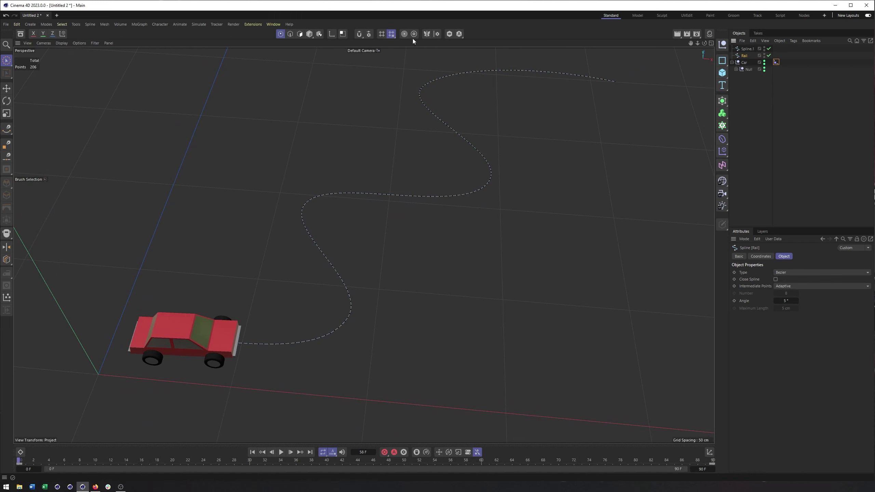
# - In Model mode, offset the duplicated spline sideways from the original path
pyautogui.click(309, 34)
pyautogui.press('e')
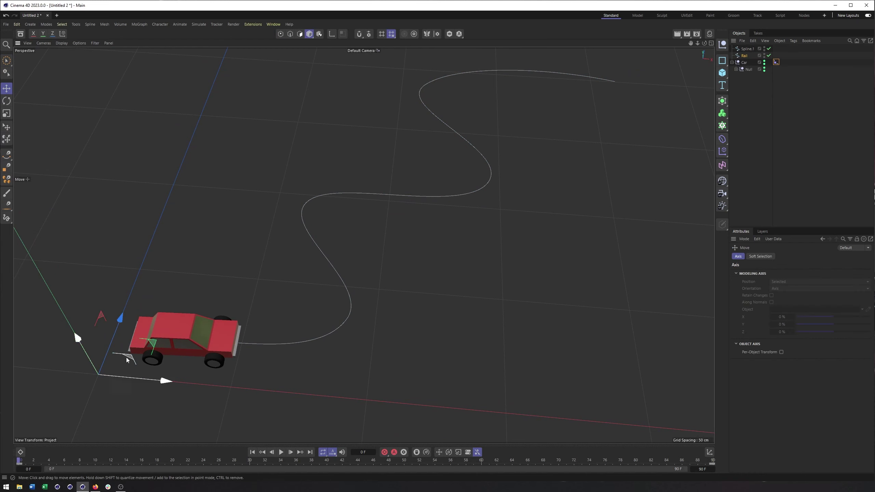
pyautogui.moveTo(126, 360); pyautogui.dragTo(183, 375)
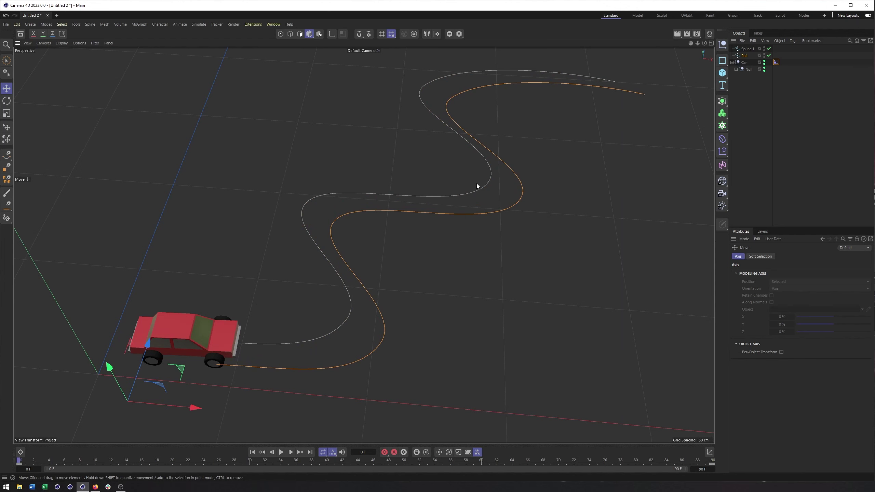
pyautogui.keyDown('alt'); pyautogui.moveTo(477, 184); pyautogui.dragTo(478, 163); pyautogui.keyUp('alt')
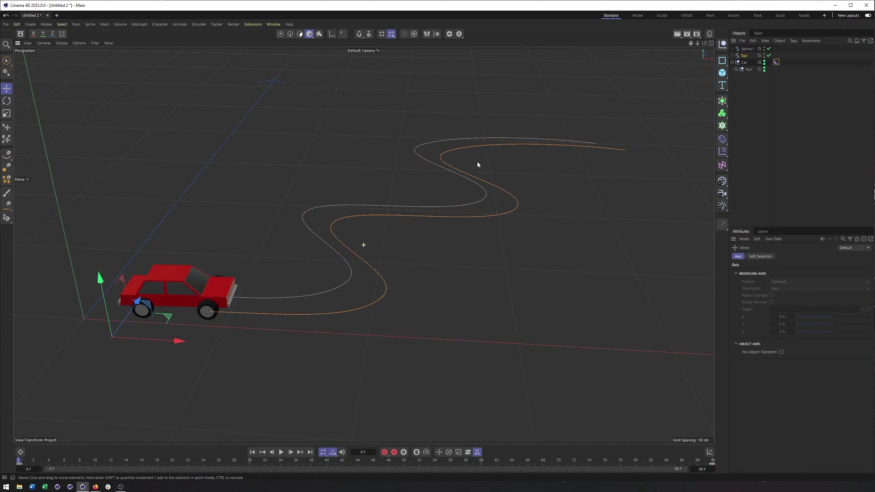
pyautogui.click(777, 63)
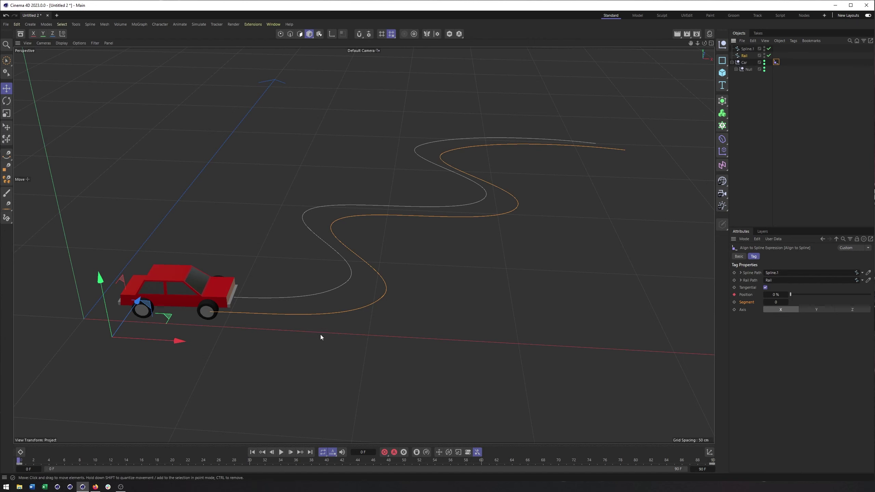
pyautogui.keyDown('alt'); pyautogui.moveTo(320, 334); pyautogui.dragTo(334, 353, button='middle'); pyautogui.keyUp('alt')
# - Play the animation to frame 80, then raise and lower the Rail spline to tilt the car
pyautogui.click(281, 452)
pyautogui.keyDown('alt'); pyautogui.moveTo(278, 438); pyautogui.dragTo(344, 344); pyautogui.keyUp('alt')
pyautogui.click(281, 452)
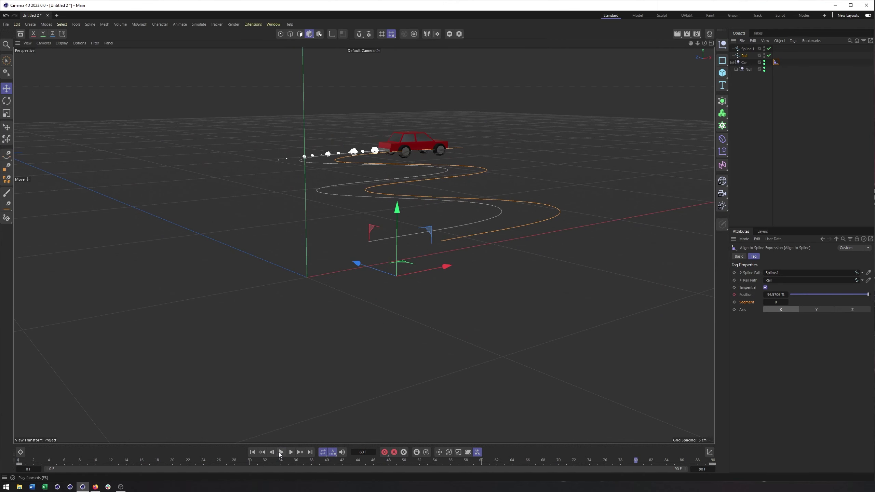
pyautogui.moveTo(400, 216); pyautogui.dragTo(540, 245)
pyautogui.moveTo(680, 173)
pyautogui.mouseDown()
pyautogui.moveTo(669, 185)
pyautogui.moveTo(668, 165)
pyautogui.mouseUp()
# - Lower the Rail spline about 4.5 cm, nearly level with the path, so the car stays upright
pyautogui.keyDown('alt'); pyautogui.moveTo(202, 200); pyautogui.dragTo(141, 199); pyautogui.keyUp('alt')
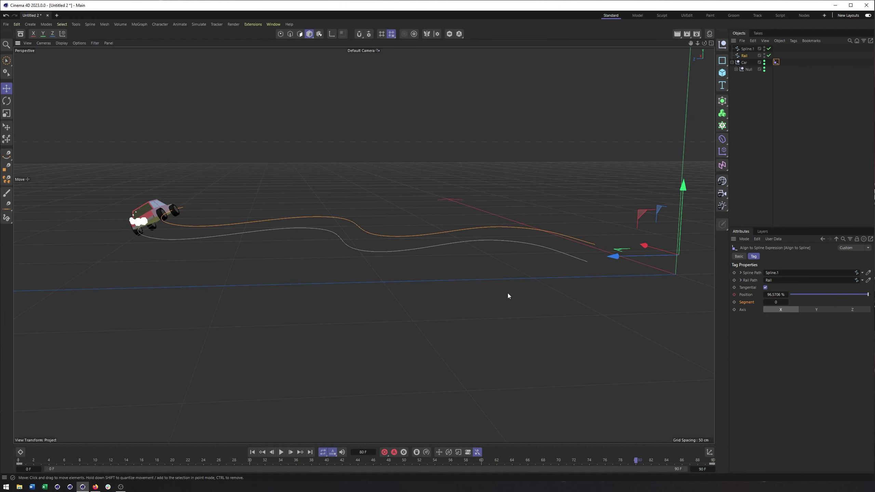
pyautogui.moveTo(314, 248)
pyautogui.keyDown('alt'); pyautogui.mouseDown()
pyautogui.moveTo(311, 240)
pyautogui.moveTo(308, 250)
pyautogui.mouseUp(); pyautogui.keyUp('alt')
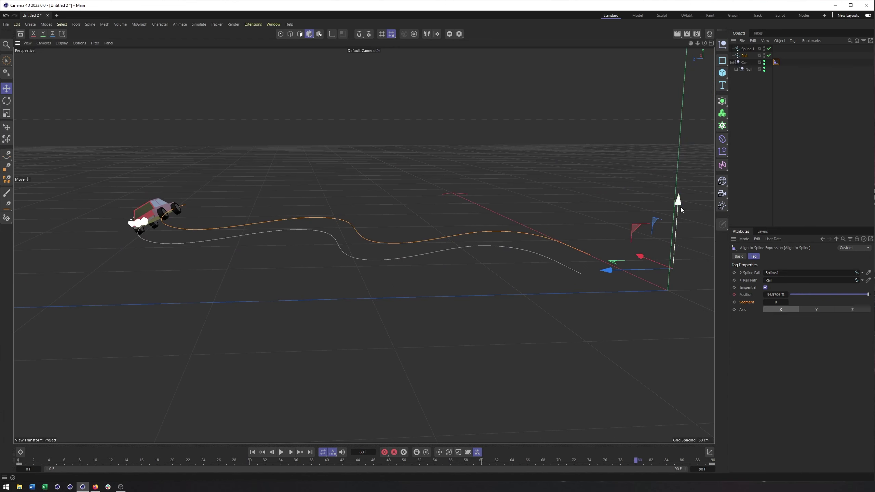
pyautogui.moveTo(681, 207); pyautogui.dragTo(674, 219)
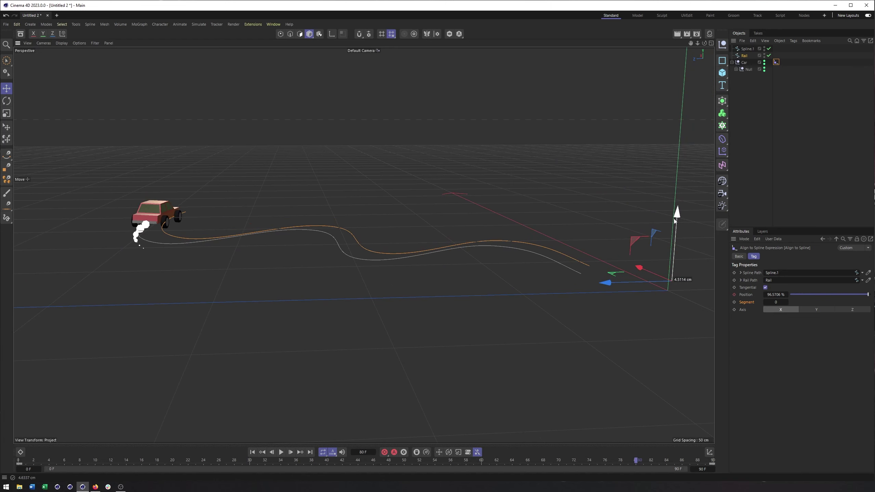
pyautogui.keyDown('alt'); pyautogui.moveTo(203, 231); pyautogui.dragTo(194, 236, button='middle'); pyautogui.keyUp('alt')
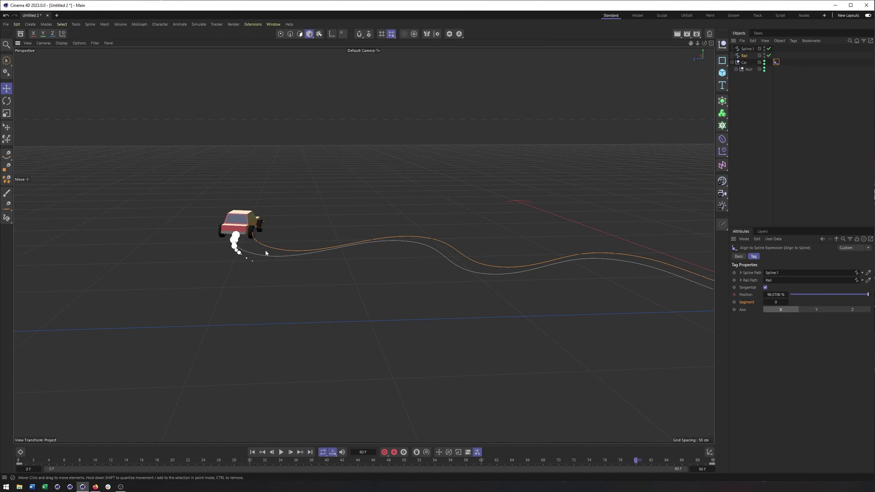
pyautogui.keyDown('alt'); pyautogui.moveTo(266, 254); pyautogui.dragTo(318, 248); pyautogui.keyUp('alt')
pyautogui.moveTo(706, 220); pyautogui.dragTo(705, 223)
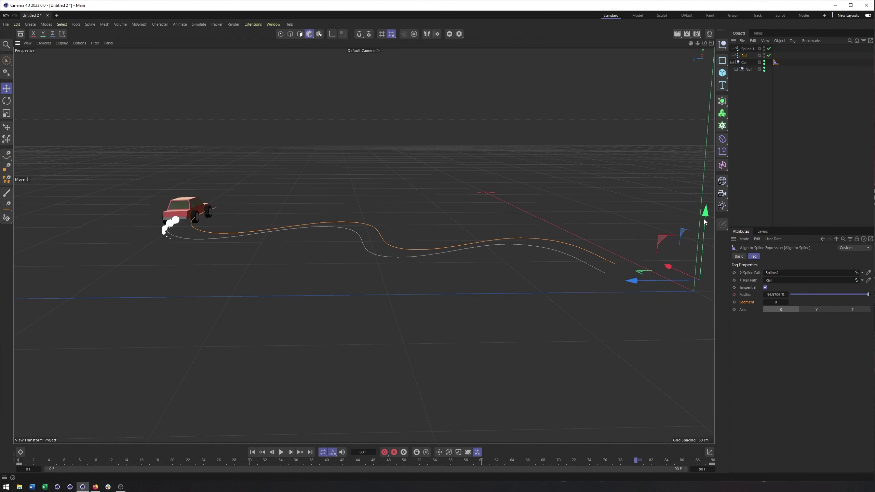
pyautogui.keyDown('alt'); pyautogui.moveTo(404, 256); pyautogui.dragTo(281, 106); pyautogui.keyUp('alt')
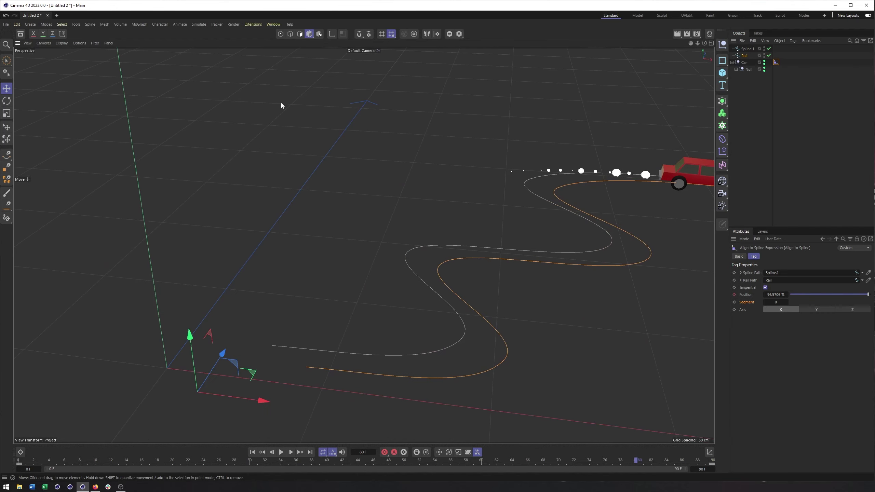
# - Select all Rail spline points, run Optimize, and pick Spline Smooth (Radius 30, Strength 100%)
pyautogui.click(280, 34)
pyautogui.keyDown('alt'); pyautogui.moveTo(495, 390); pyautogui.dragTo(429, 366); pyautogui.keyUp('alt')
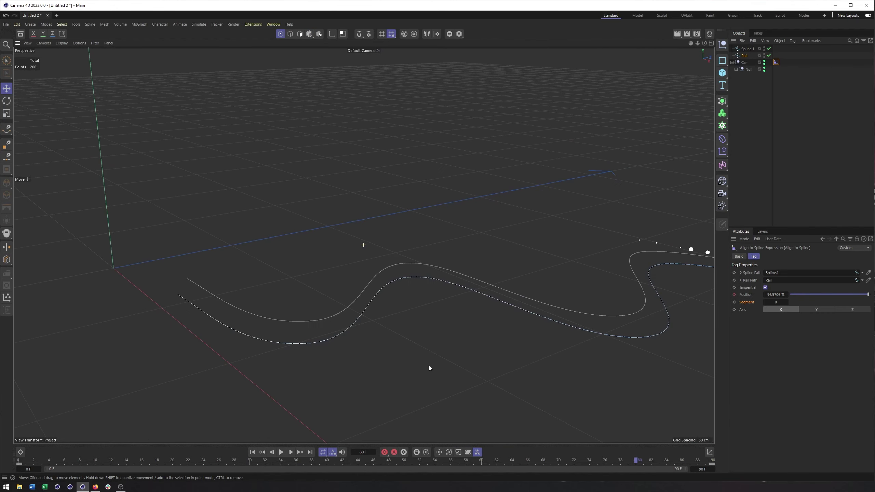
pyautogui.hotkey('ctrl', 'a')
pyautogui.rightClick(485, 236)
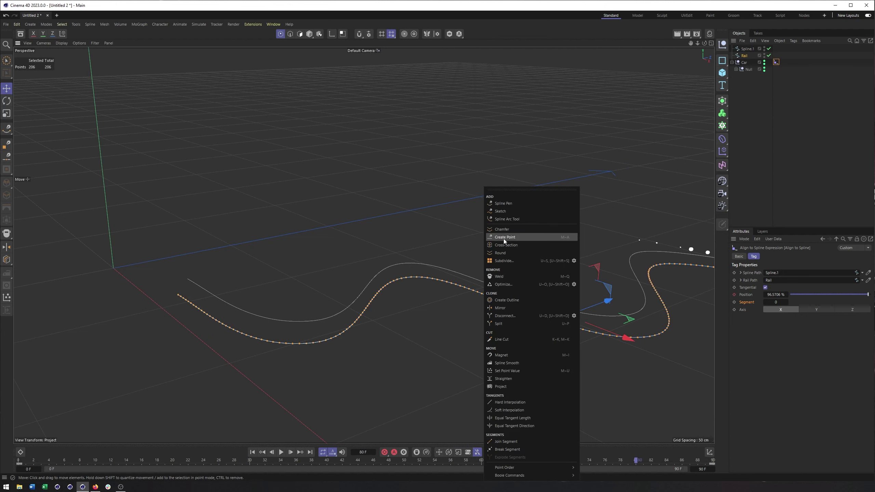
pyautogui.click(574, 285)
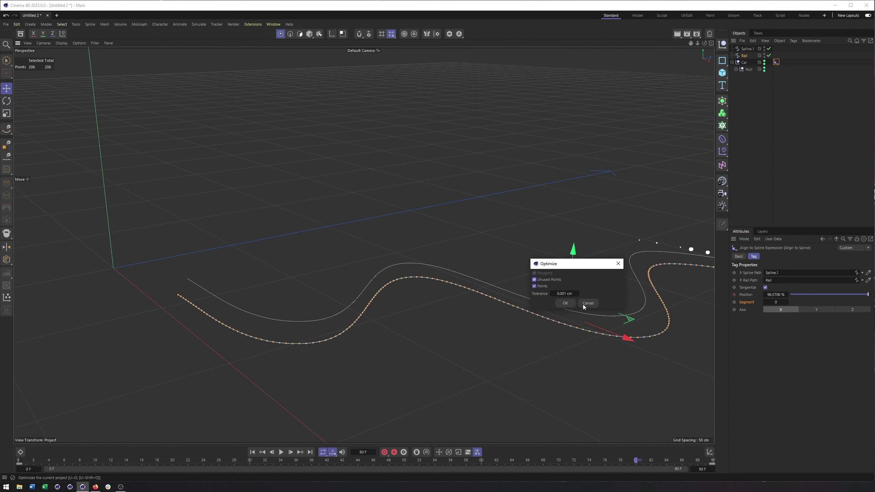
pyautogui.click(564, 304)
pyautogui.rightClick(443, 201)
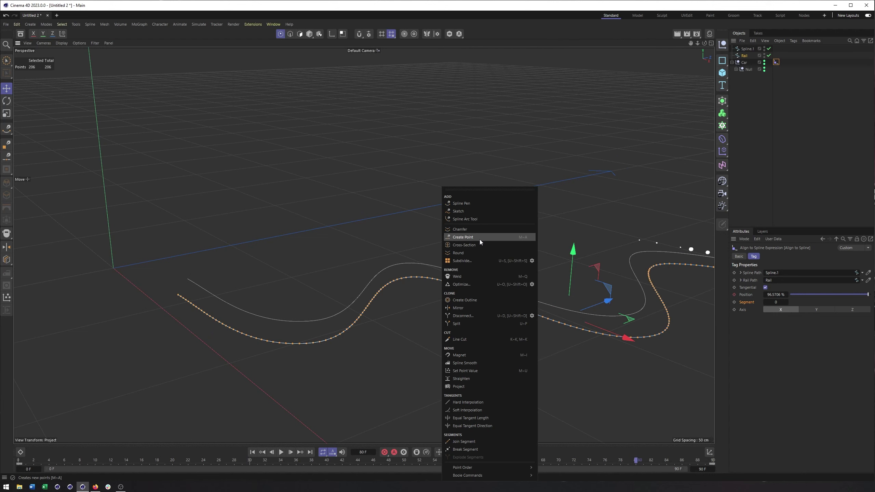
pyautogui.click(464, 363)
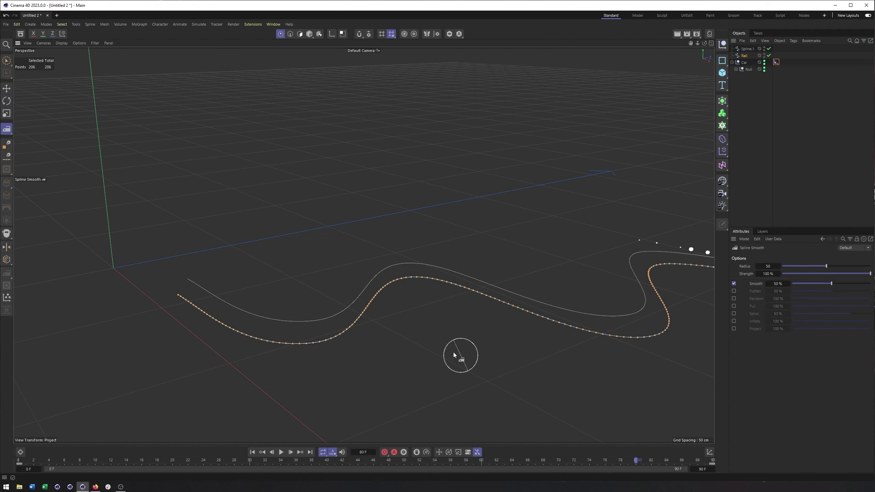
# - Brush Spline Smooth along the Rail from left end to right end, reducing it to 24 points
pyautogui.moveTo(188, 308)
pyautogui.mouseDown()
pyautogui.moveTo(327, 352)
pyautogui.moveTo(357, 346)
pyautogui.mouseUp()
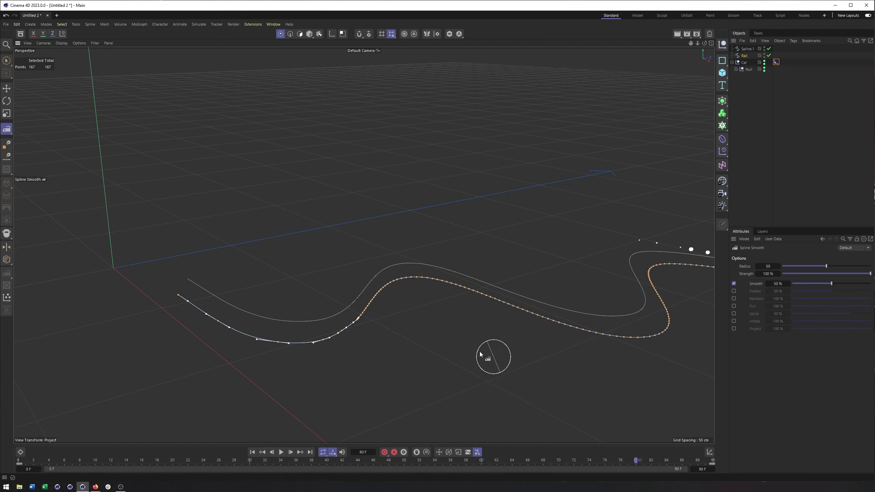
pyautogui.moveTo(185, 302); pyautogui.dragTo(349, 338)
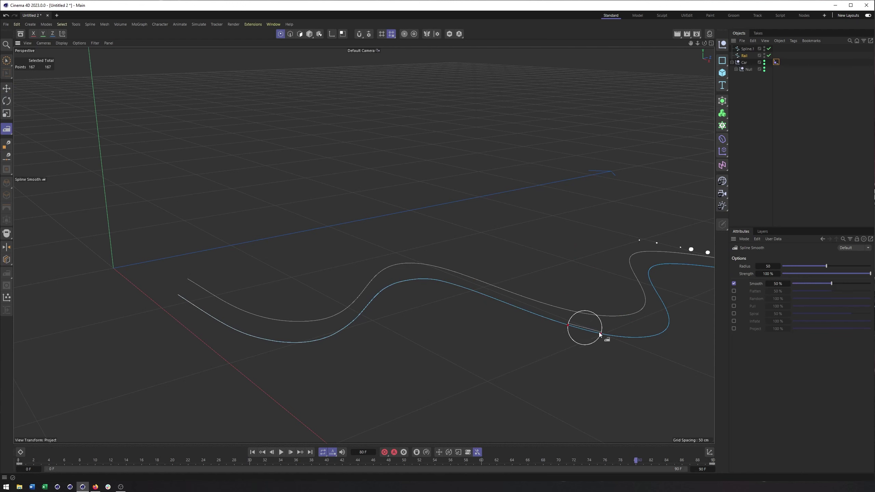
pyautogui.moveTo(600, 334); pyautogui.dragTo(664, 322)
pyautogui.keyDown('alt'); pyautogui.moveTo(664, 322); pyautogui.dragTo(488, 336, button='middle'); pyautogui.keyUp('alt')
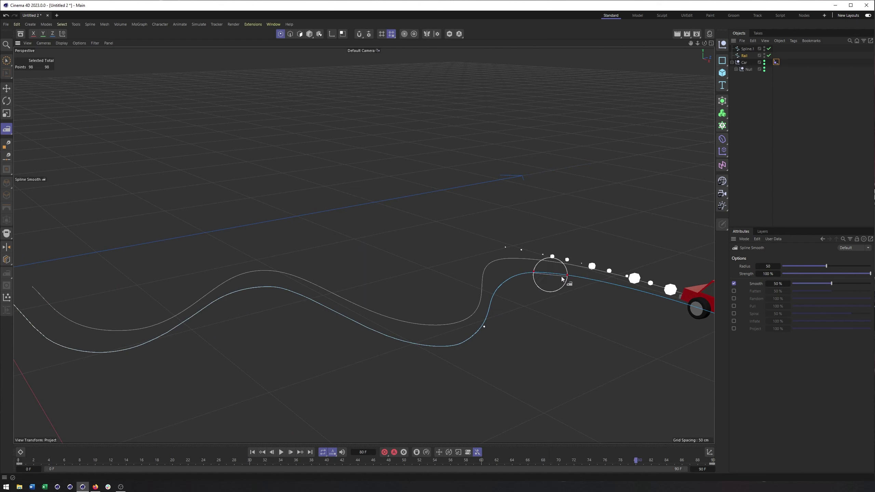
pyautogui.moveTo(694, 309); pyautogui.dragTo(601, 318)
pyautogui.keyDown('alt'); pyautogui.moveTo(601, 318); pyautogui.dragTo(491, 295, button='middle'); pyautogui.keyUp('alt')
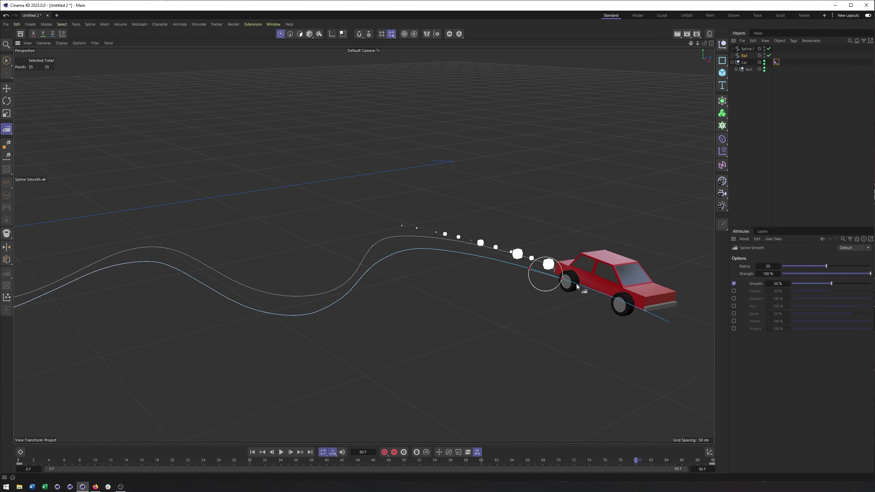
pyautogui.moveTo(714, 344); pyautogui.dragTo(614, 344)
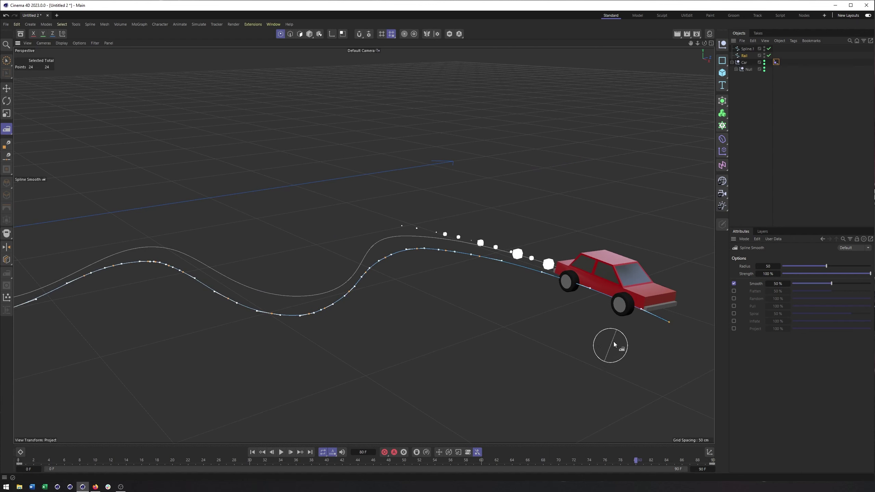
pyautogui.click(747, 48)
# - Delete the extra duplicate spline and rename Rail to Spline
pyautogui.press('Delete')
pyautogui.click(745, 48)
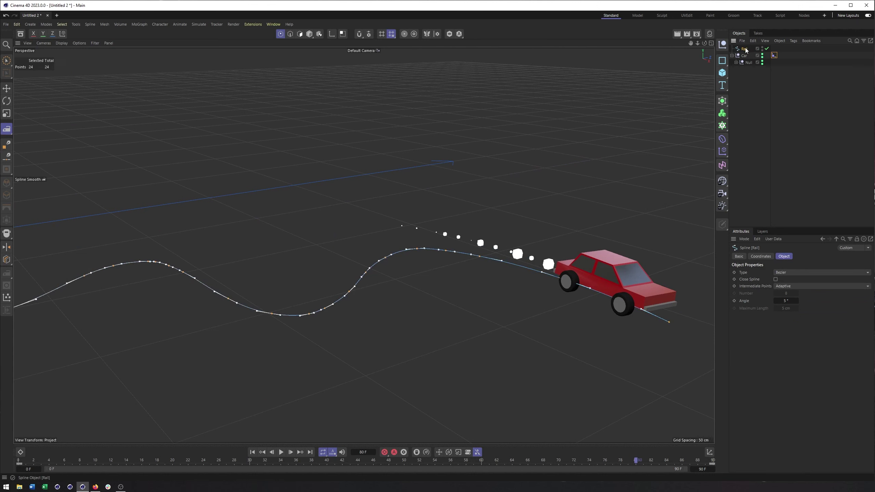
pyautogui.doubleClick(746, 48)
pyautogui.write('Spline')
# - Assign Spline as the tag's Rail Path, then clear it so the car stands upright
pyautogui.click(773, 55)
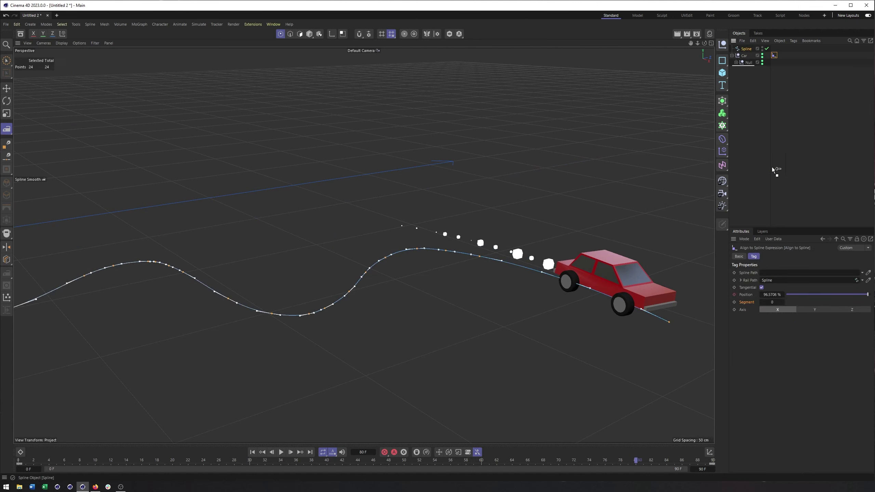
pyautogui.moveTo(769, 278); pyautogui.dragTo(781, 284)
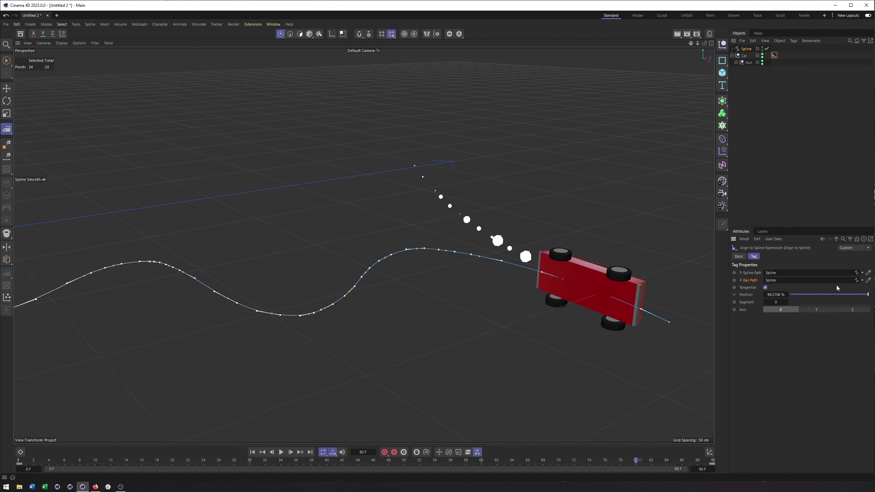
pyautogui.click(868, 291)
pyautogui.keyDown('alt'); pyautogui.moveTo(456, 257); pyautogui.dragTo(544, 308, button='middle'); pyautogui.keyUp('alt')
pyautogui.keyDown('alt'); pyautogui.moveTo(545, 308); pyautogui.dragTo(428, 349); pyautogui.keyUp('alt')
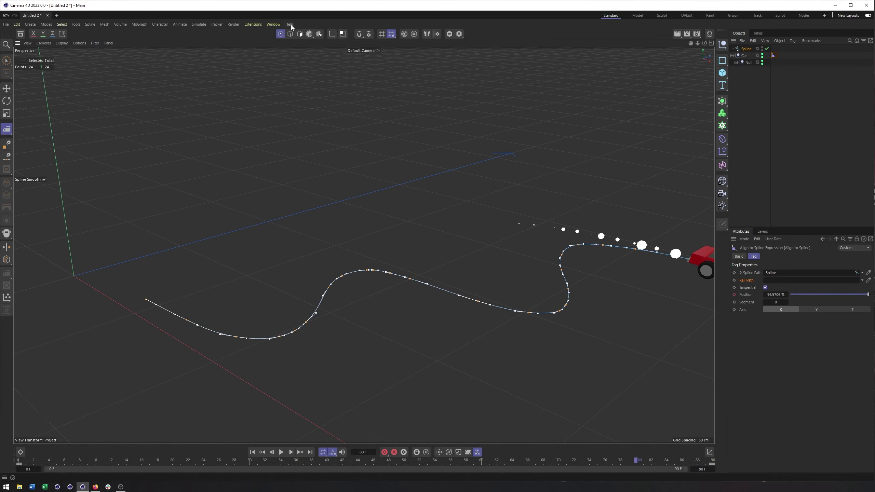
pyautogui.click(309, 35)
# - Rewind to the first frame and raise one point of Spline upward into a hill
pyautogui.click(252, 452)
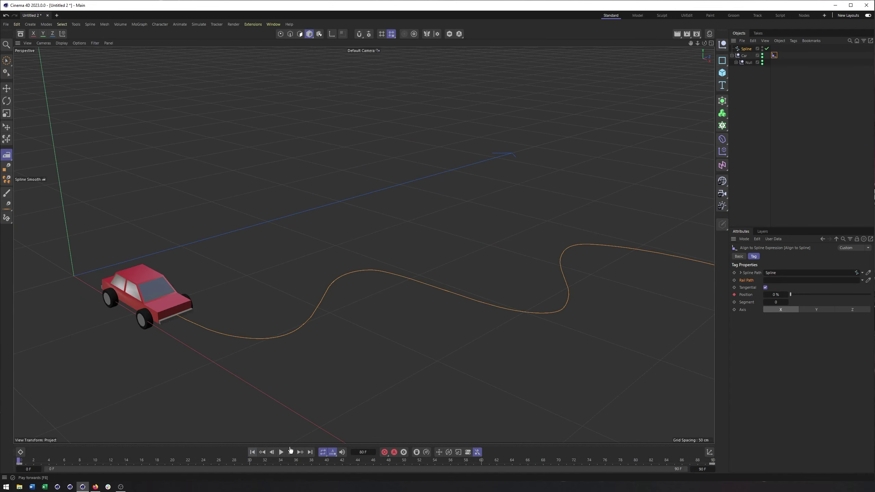
pyautogui.keyDown('alt'); pyautogui.moveTo(304, 362); pyautogui.dragTo(423, 297); pyautogui.keyUp('alt')
pyautogui.click(741, 49)
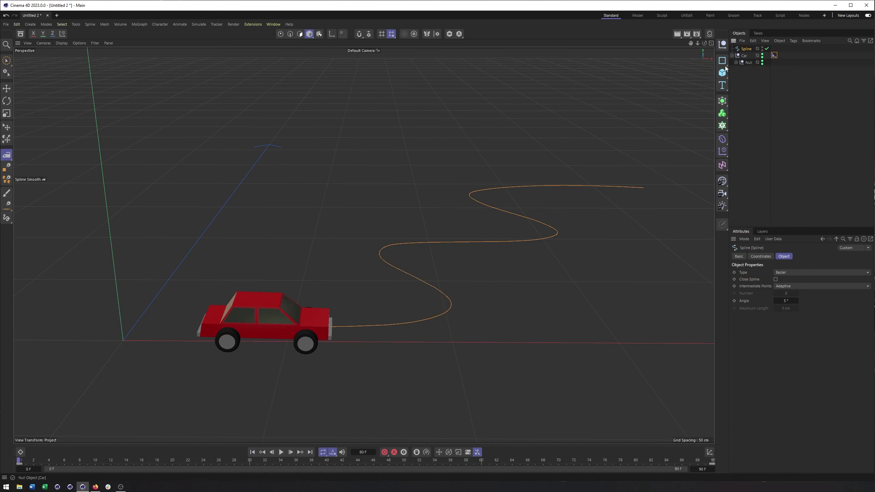
pyautogui.click(281, 34)
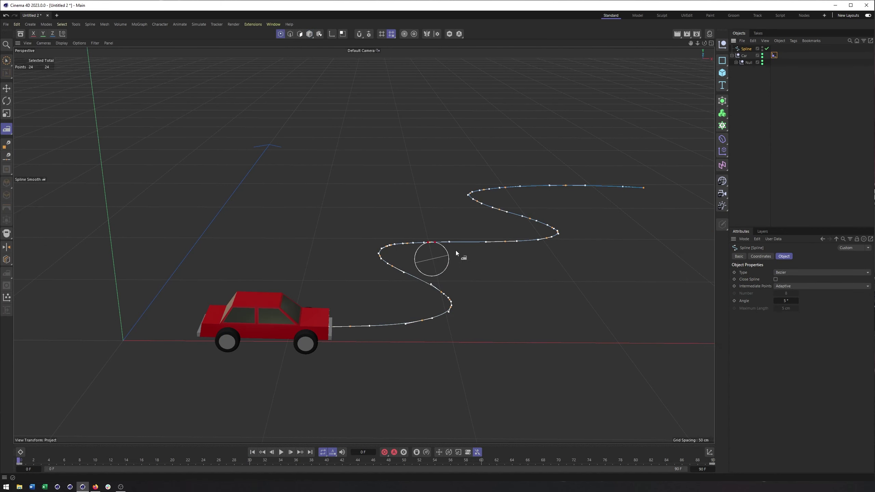
pyautogui.press('e')
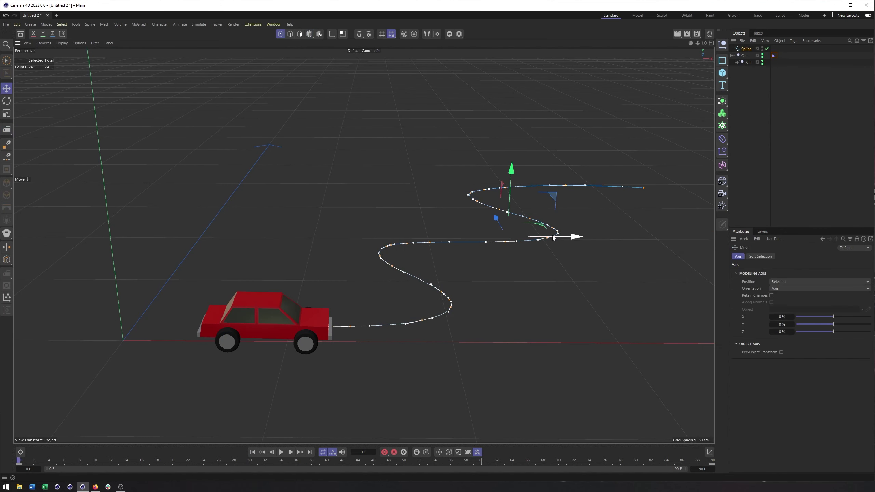
pyautogui.click(556, 272)
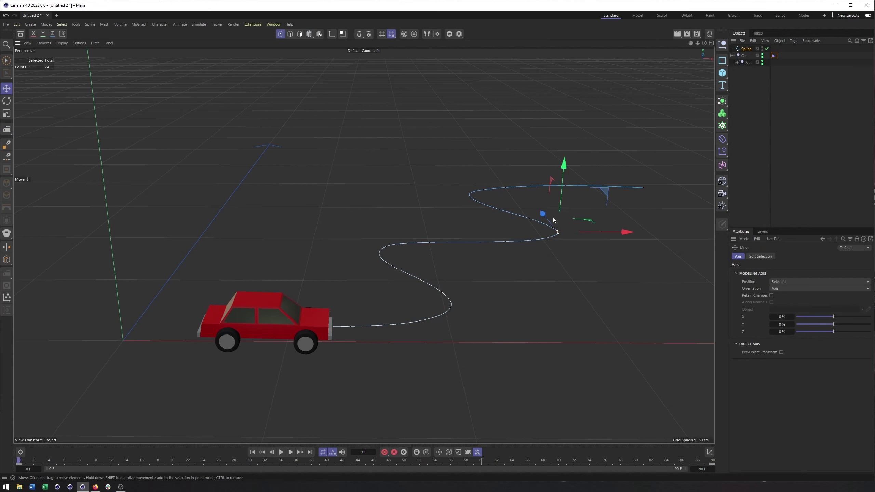
pyautogui.moveTo(562, 178); pyautogui.dragTo(561, 131)
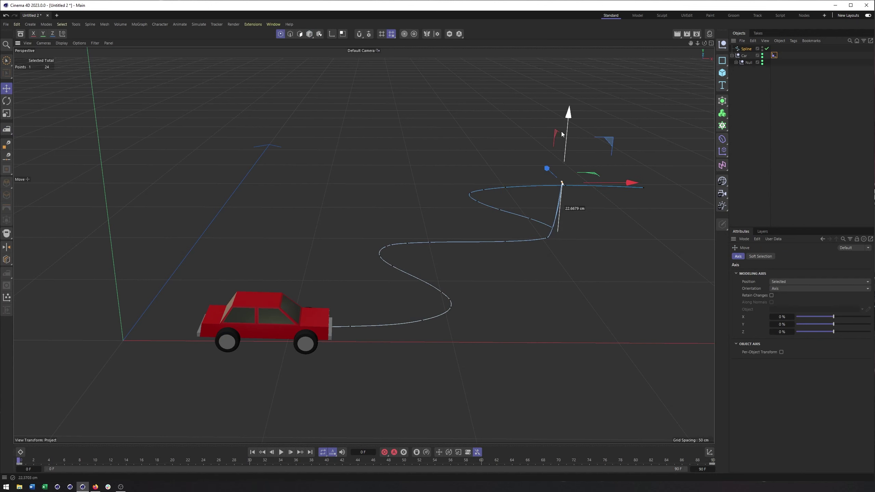
# - Lift further pairs of path points upward to build the hill section
pyautogui.keyDown('alt'); pyautogui.moveTo(551, 237); pyautogui.dragTo(561, 240); pyautogui.keyUp('alt')
pyautogui.keyDown('shift'); pyautogui.click(548, 235); pyautogui.keyUp('shift')
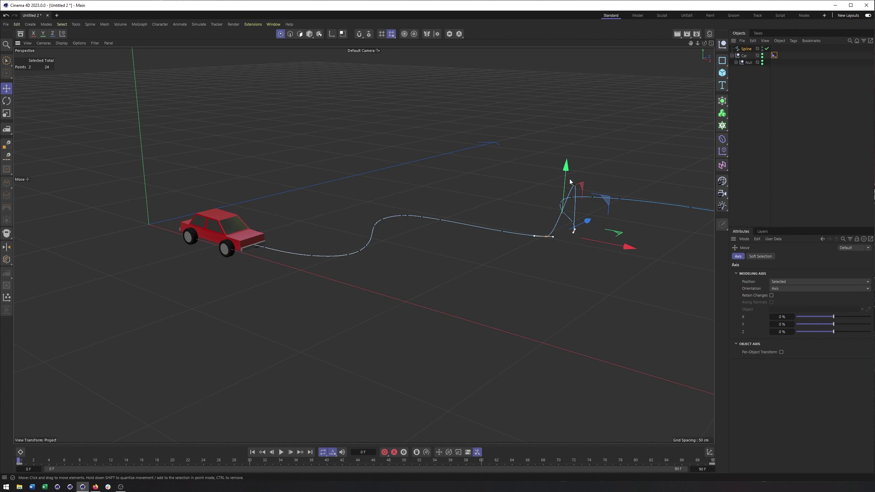
pyautogui.moveTo(562, 178); pyautogui.dragTo(563, 137)
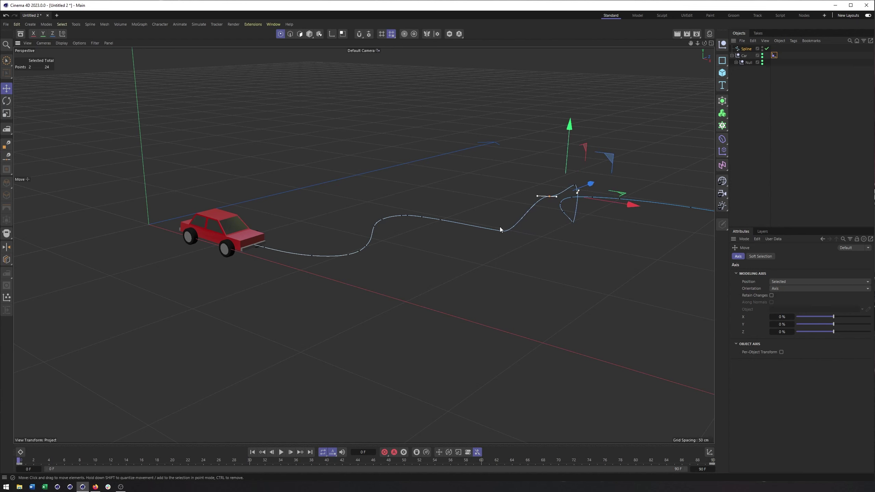
pyautogui.click(502, 230)
pyautogui.moveTo(530, 237)
pyautogui.keyDown('alt'); pyautogui.mouseDown()
pyautogui.moveTo(520, 232)
pyautogui.moveTo(527, 233)
pyautogui.mouseUp(); pyautogui.keyUp('alt')
pyautogui.keyDown('shift'); pyautogui.click(612, 262); pyautogui.keyUp('shift')
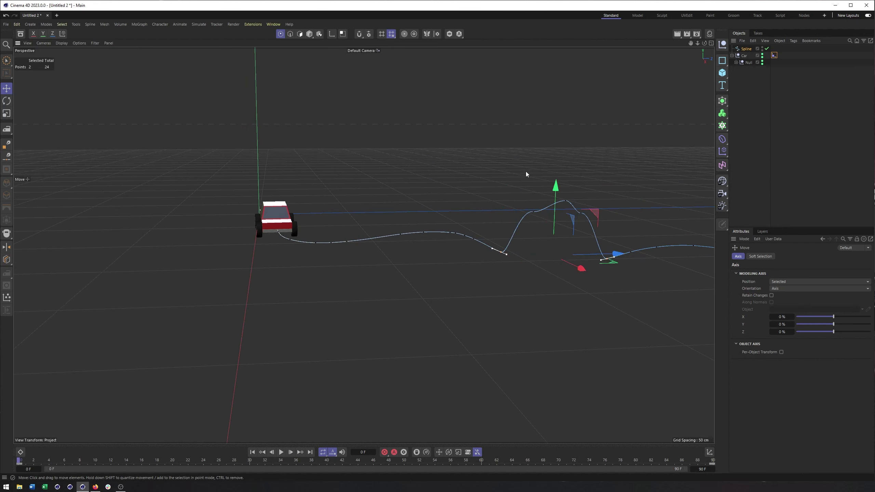
pyautogui.moveTo(558, 178); pyautogui.dragTo(559, 174)
pyautogui.moveTo(525, 235)
pyautogui.keyDown('alt'); pyautogui.mouseDown()
pyautogui.moveTo(550, 221)
pyautogui.moveTo(537, 233)
pyautogui.mouseUp(); pyautogui.keyUp('alt')
# - Select every spline point and apply Soft Interpolation
pyautogui.hotkey('ctrl', 'a')
pyautogui.rightClick(547, 221)
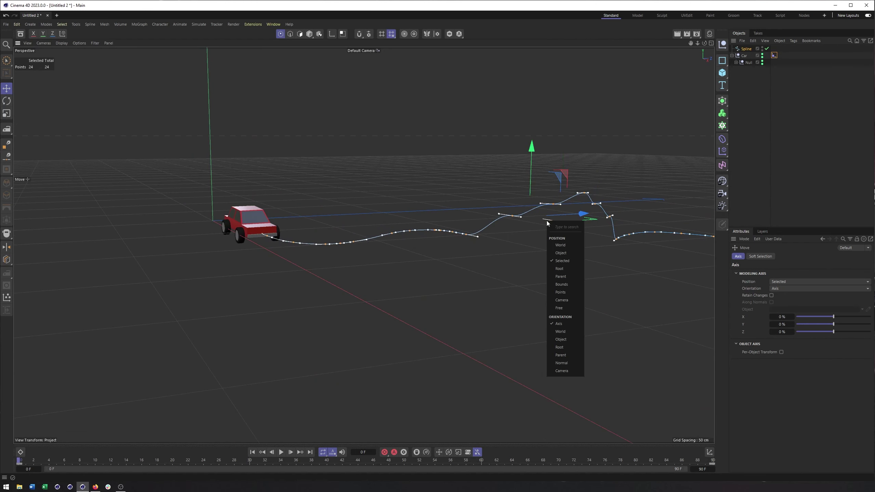
pyautogui.rightClick(606, 278)
pyautogui.click(641, 410)
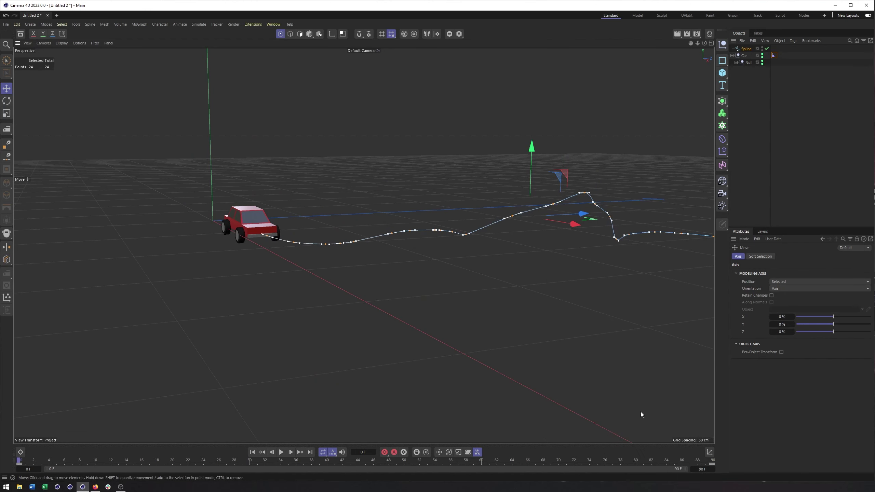
# - Scrub the timeline through frame 36 to frame 47 to see the car climb the hill
pyautogui.keyDown('alt'); pyautogui.moveTo(542, 236); pyautogui.dragTo(466, 276); pyautogui.keyUp('alt')
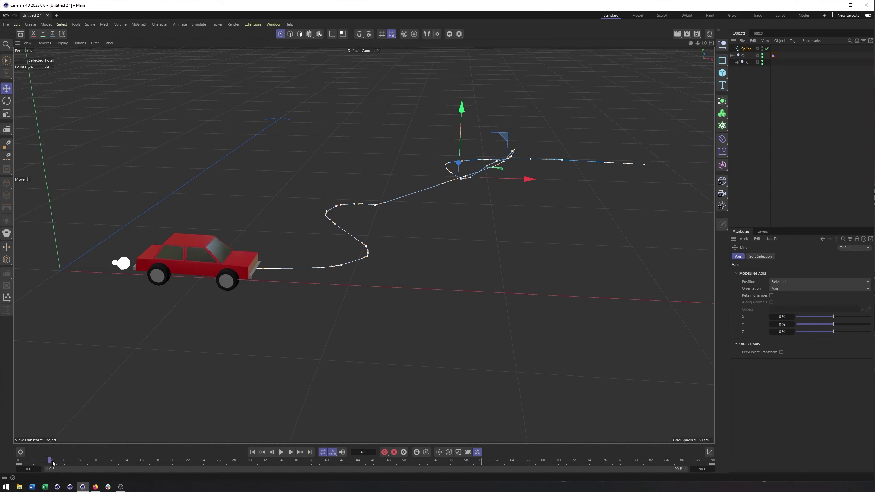
pyautogui.moveTo(53, 463); pyautogui.dragTo(300, 447)
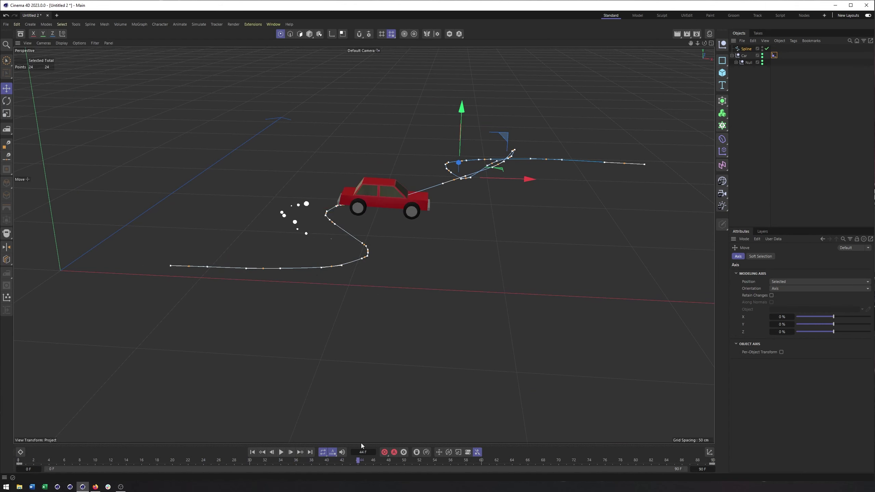
pyautogui.moveTo(361, 446); pyautogui.dragTo(385, 447)
pyautogui.keyDown('alt'); pyautogui.moveTo(432, 223); pyautogui.dragTo(344, 260); pyautogui.keyUp('alt')
pyautogui.click(308, 34)
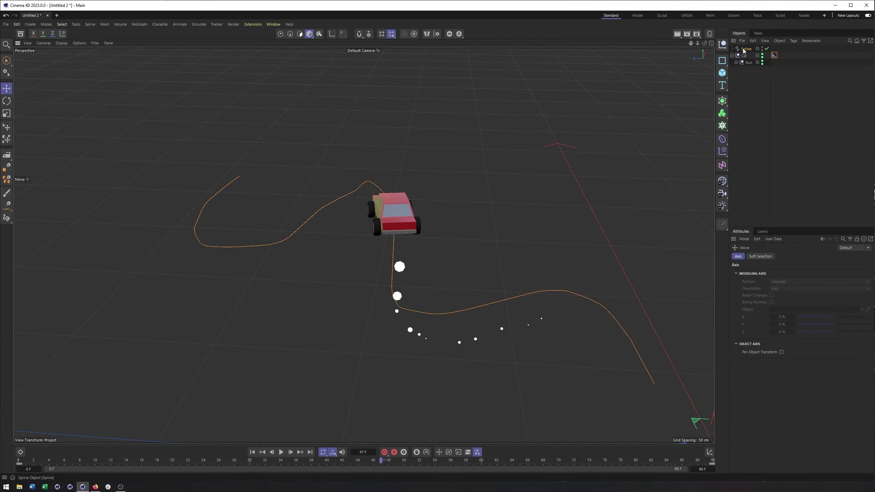
# - Duplicate Spline and name the copy Rail
pyautogui.keyDown('ctrl'); pyautogui.moveTo(744, 52); pyautogui.dragTo(739, 56); pyautogui.keyUp('ctrl')
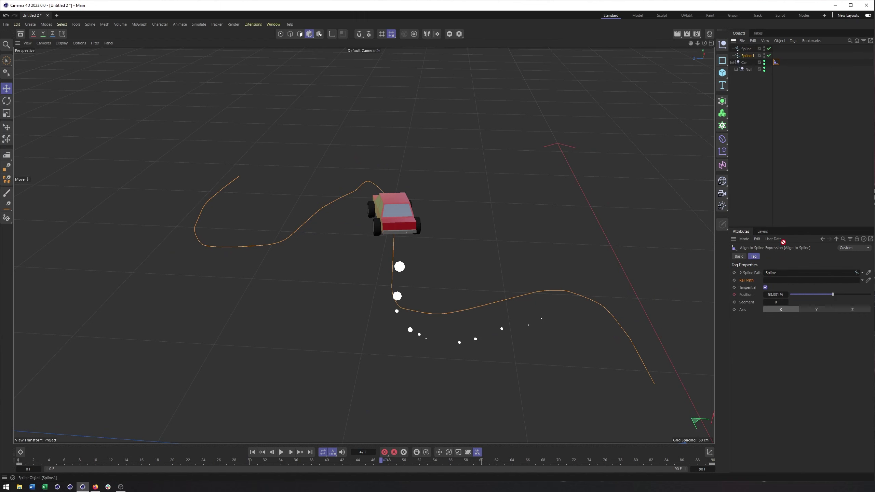
pyautogui.doubleClick(750, 57)
pyautogui.write('Rail')
pyautogui.click(752, 83)
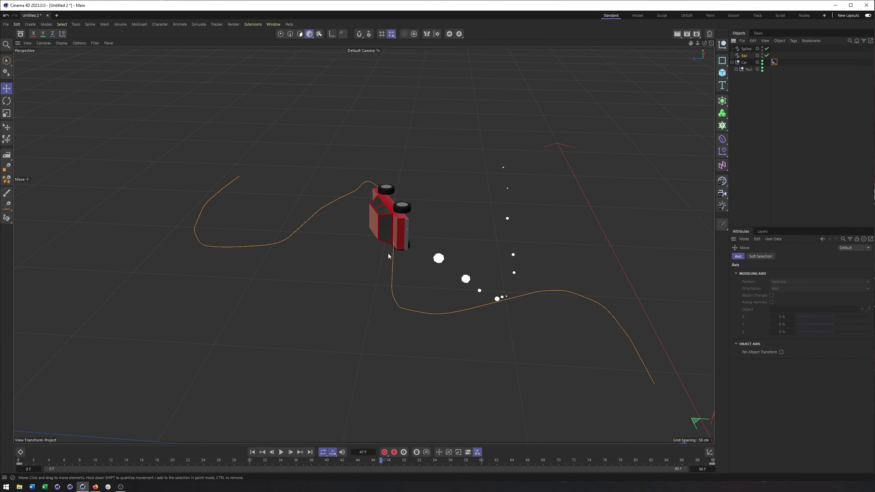
# - Shift the Rail spline about 50 cm sideways, undoing an accidental upward move
pyautogui.keyDown('alt'); pyautogui.moveTo(388, 256); pyautogui.dragTo(318, 235); pyautogui.keyUp('alt')
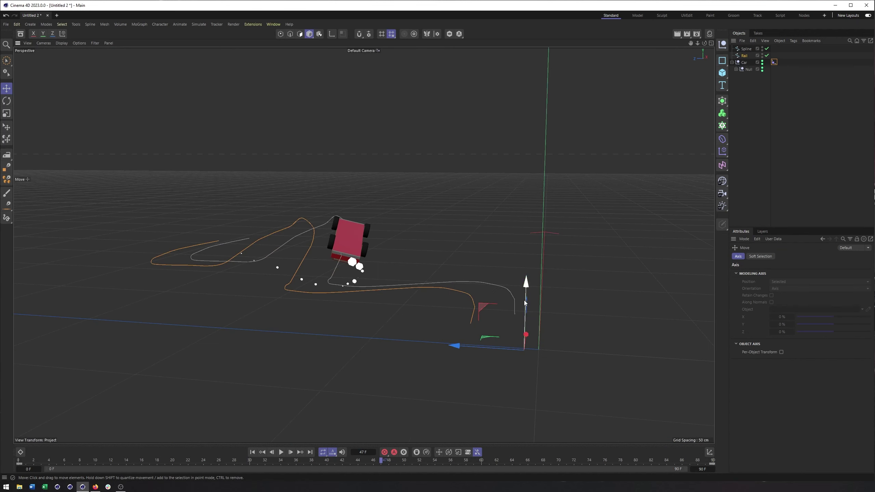
pyautogui.moveTo(525, 301); pyautogui.dragTo(456, 345)
pyautogui.hotkey('ctrl', 'z')
pyautogui.keyDown('alt'); pyautogui.moveTo(495, 304); pyautogui.dragTo(385, 341); pyautogui.keyUp('alt')
pyautogui.moveTo(302, 338); pyautogui.dragTo(541, 230)
pyautogui.keyDown('alt'); pyautogui.moveTo(486, 240); pyautogui.dragTo(417, 290); pyautogui.keyUp('alt')
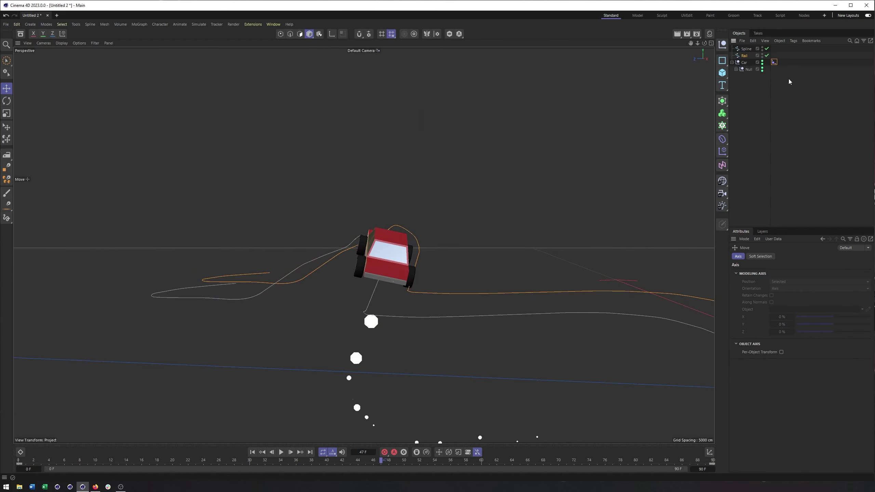
pyautogui.click(774, 62)
# - Slide the car to Position 7% and orbit around the car body to inspect its banking
pyautogui.moveTo(829, 291); pyautogui.dragTo(796, 277)
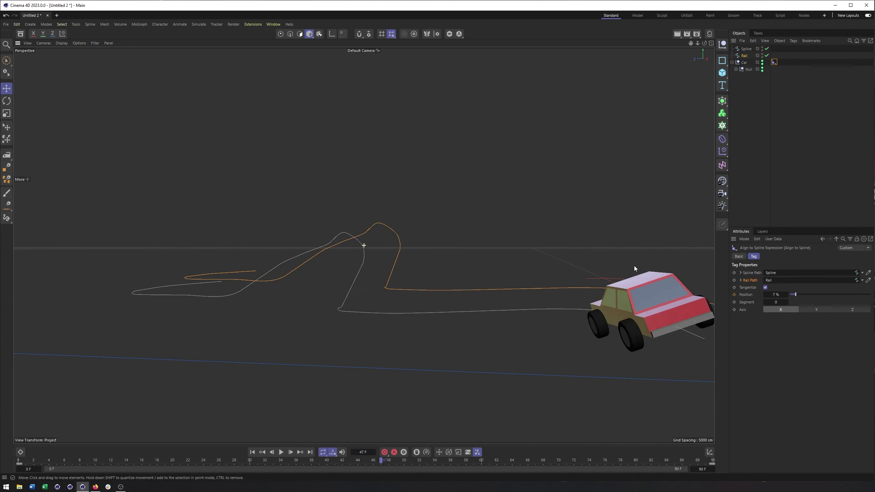
pyautogui.keyDown('alt'); pyautogui.moveTo(646, 301); pyautogui.dragTo(501, 287, button='middle'); pyautogui.keyUp('alt')
pyautogui.keyDown('alt'); pyautogui.moveTo(500, 288); pyautogui.dragTo(481, 209); pyautogui.keyUp('alt')
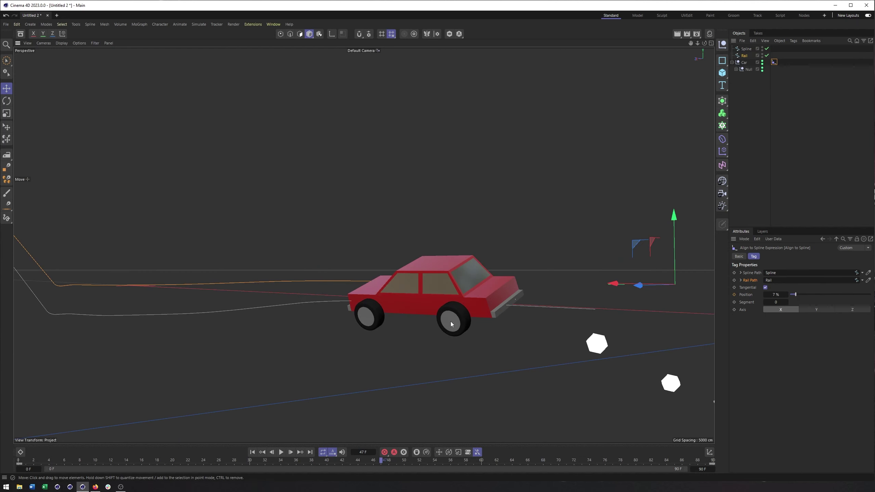
pyautogui.click(425, 286)
pyautogui.keyDown('alt'); pyautogui.moveTo(482, 289); pyautogui.dragTo(318, 312); pyautogui.keyUp('alt')
pyautogui.keyDown('alt'); pyautogui.moveTo(520, 290); pyautogui.dragTo(498, 279); pyautogui.keyUp('alt')
pyautogui.keyDown('alt'); pyautogui.moveTo(601, 254); pyautogui.dragTo(477, 285); pyautogui.keyUp('alt')
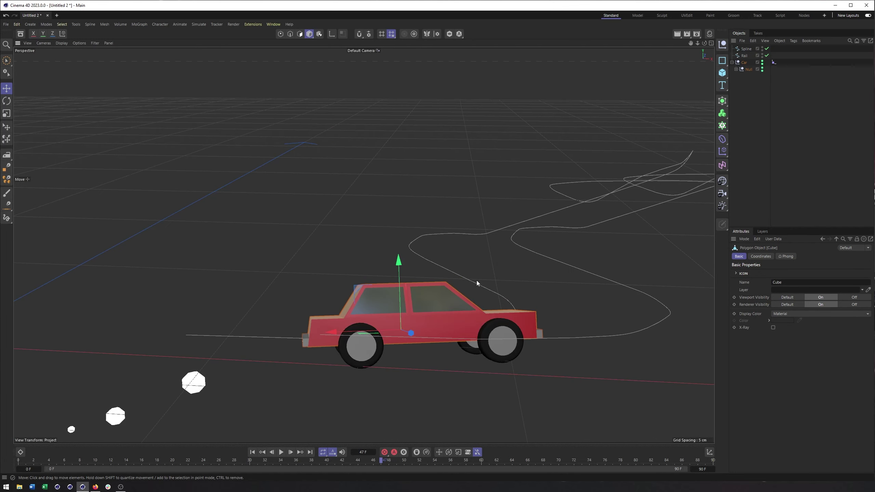
pyautogui.moveTo(554, 276)
pyautogui.keyDown('alt'); pyautogui.mouseDown()
pyautogui.moveTo(465, 299)
pyautogui.moveTo(576, 285)
pyautogui.moveTo(559, 280)
pyautogui.mouseUp(); pyautogui.keyUp('alt')
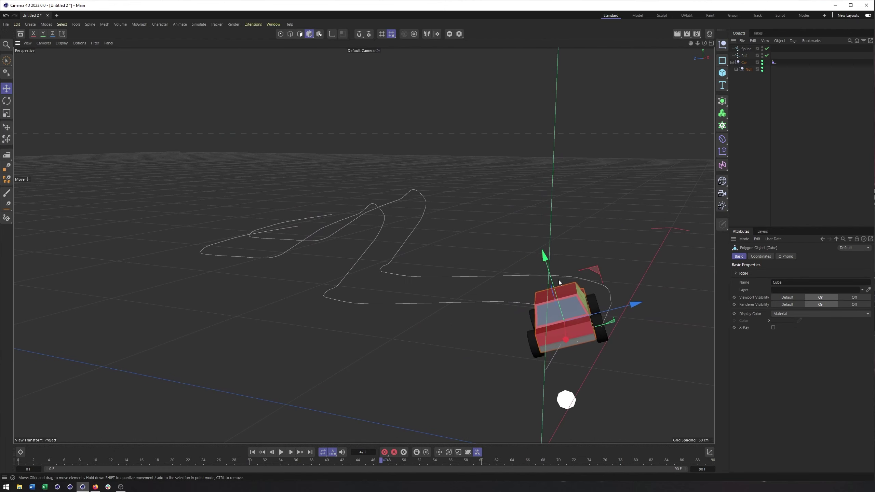